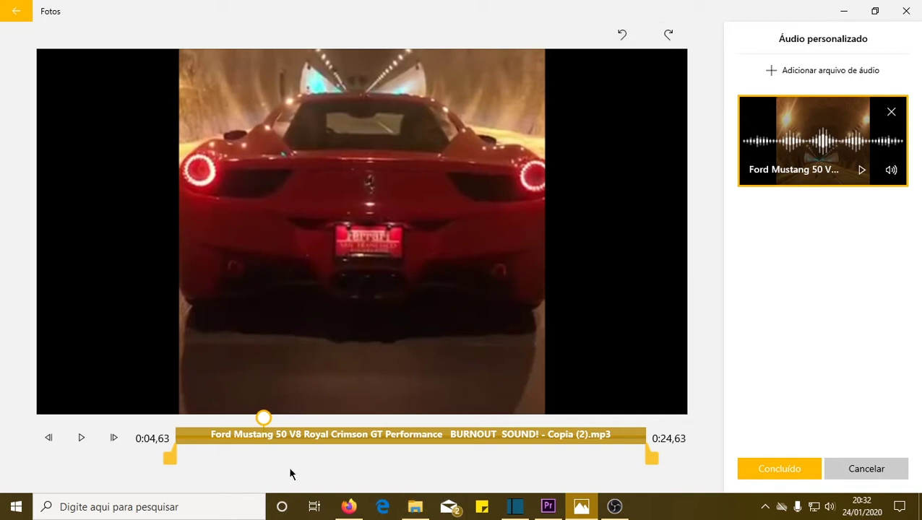
Step: Enable Fade in and Fade out on the Ford Mustang custom audio and play the video to check it
{"action": "left_click", "coordinate": [890, 170]}
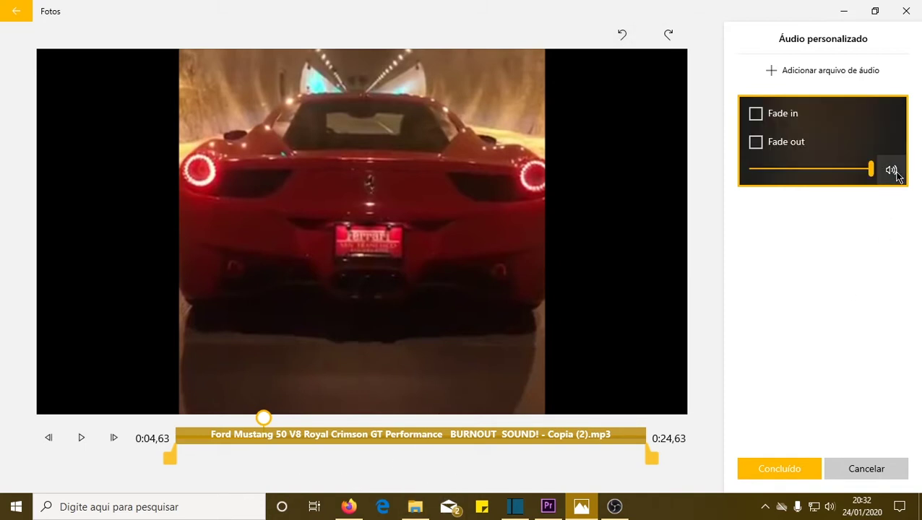
{"action": "left_click", "coordinate": [755, 114]}
{"action": "left_click", "coordinate": [755, 142]}
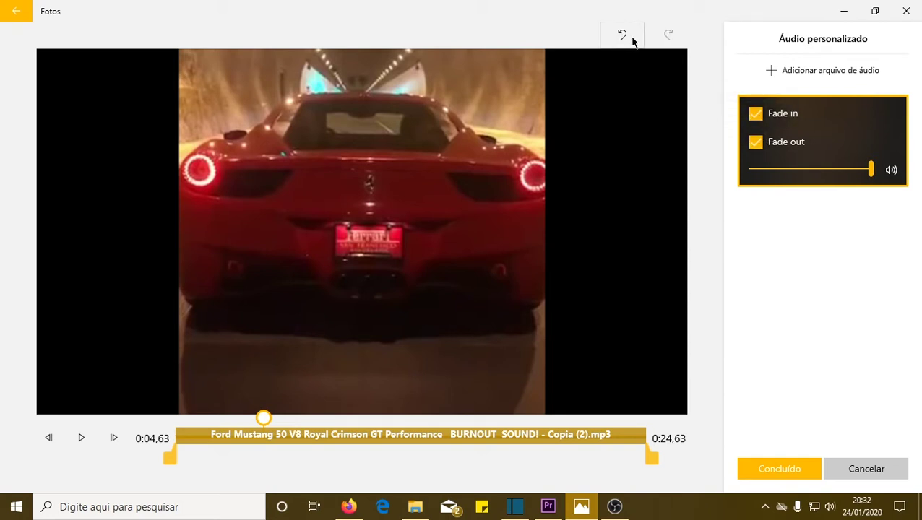
{"action": "left_click", "coordinate": [812, 282]}
{"action": "left_click", "coordinate": [81, 438]}
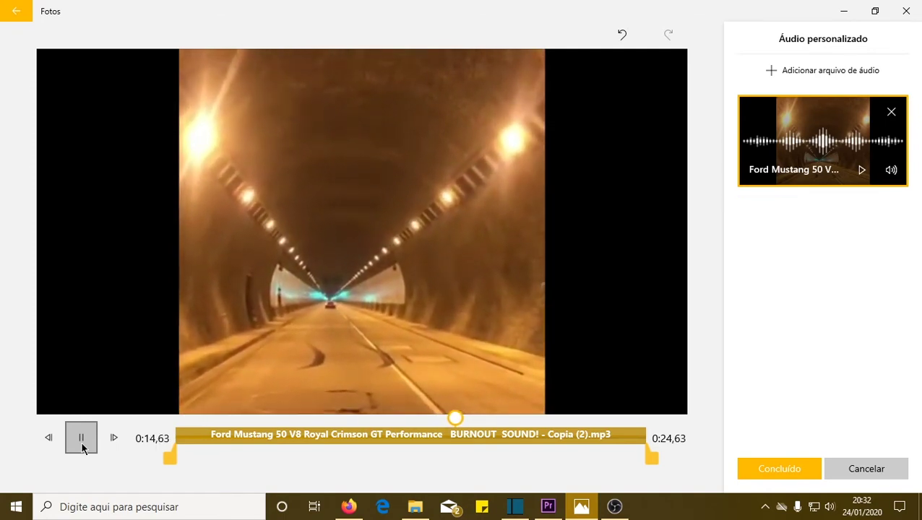
{"action": "left_click", "coordinate": [82, 448]}
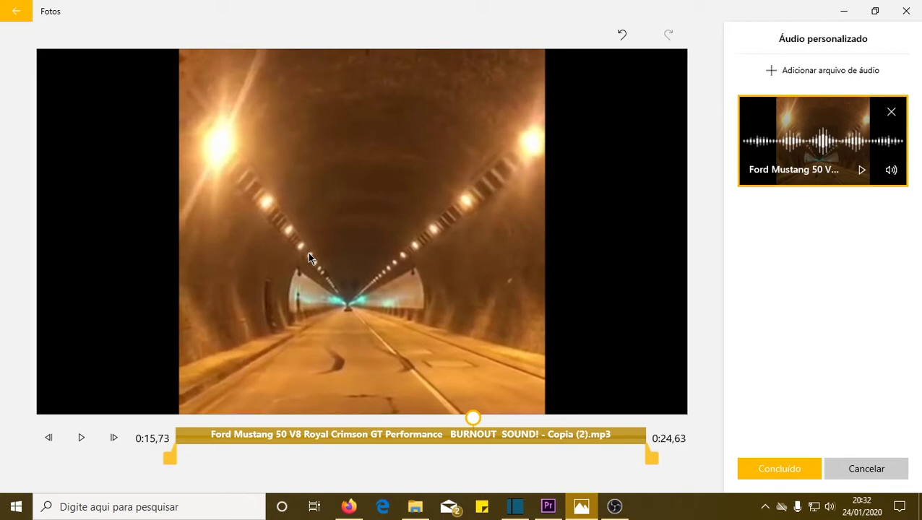
Step: Switch to Shotcut, create a new project named texte, and dismiss the mail notification
{"action": "mouse_move", "coordinate": [519, 511]}
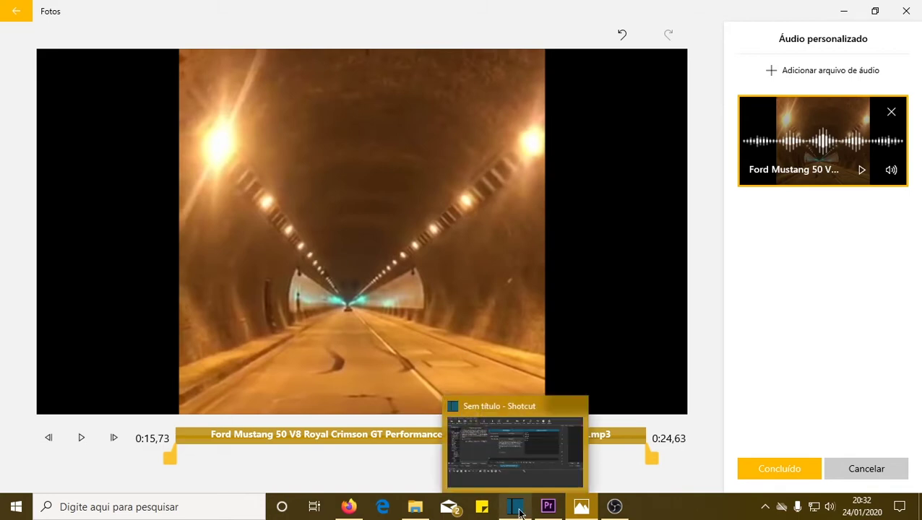
{"action": "left_click", "coordinate": [518, 510]}
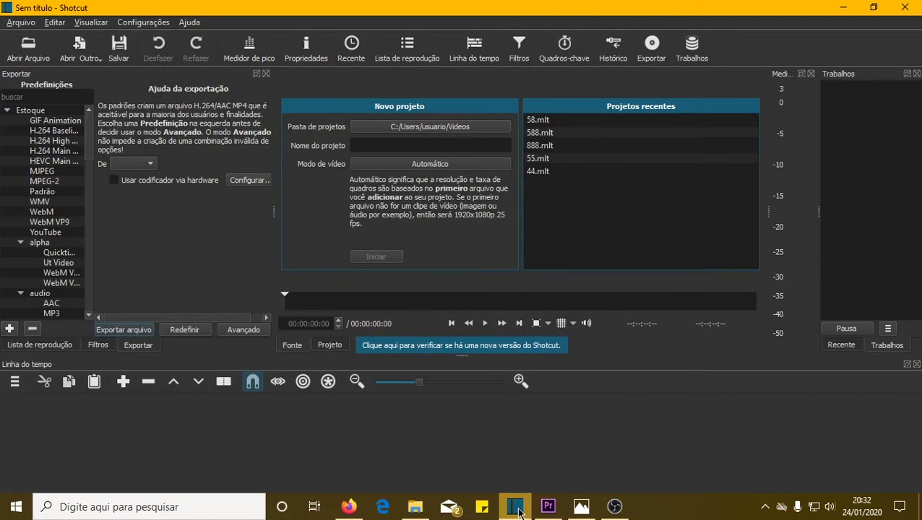
{"action": "left_click", "coordinate": [392, 145]}
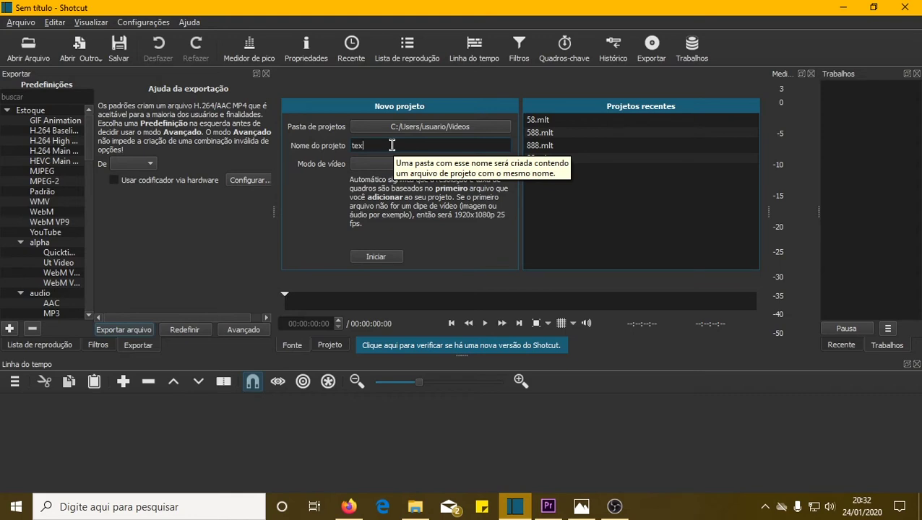
{"action": "left_click", "coordinate": [376, 257]}
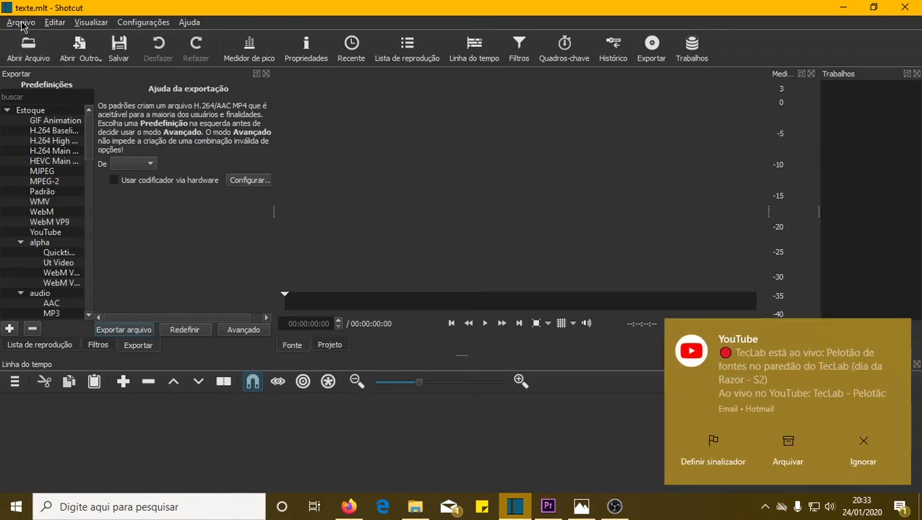
{"action": "left_click", "coordinate": [895, 330]}
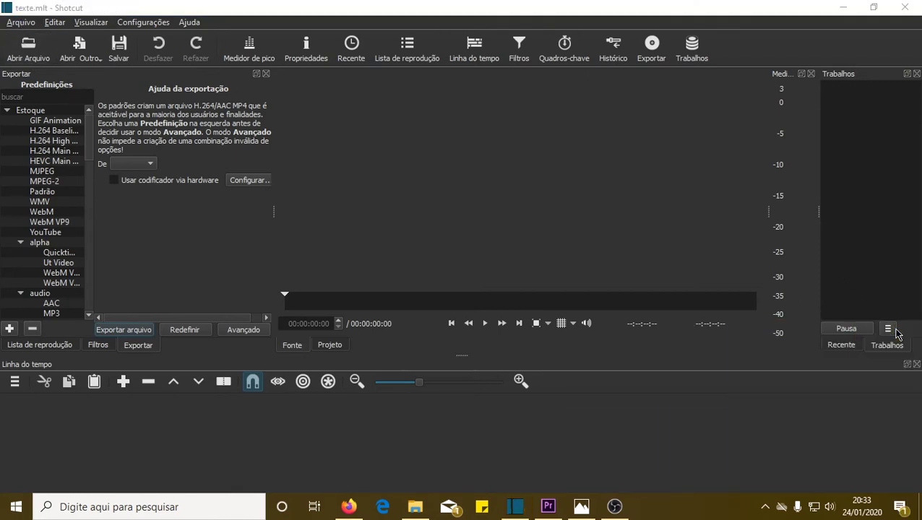
Step: Open the Ferrari 458 Italia video from the trabalho folder and preview its playback
{"action": "left_click", "coordinate": [21, 22]}
{"action": "left_click", "coordinate": [41, 53]}
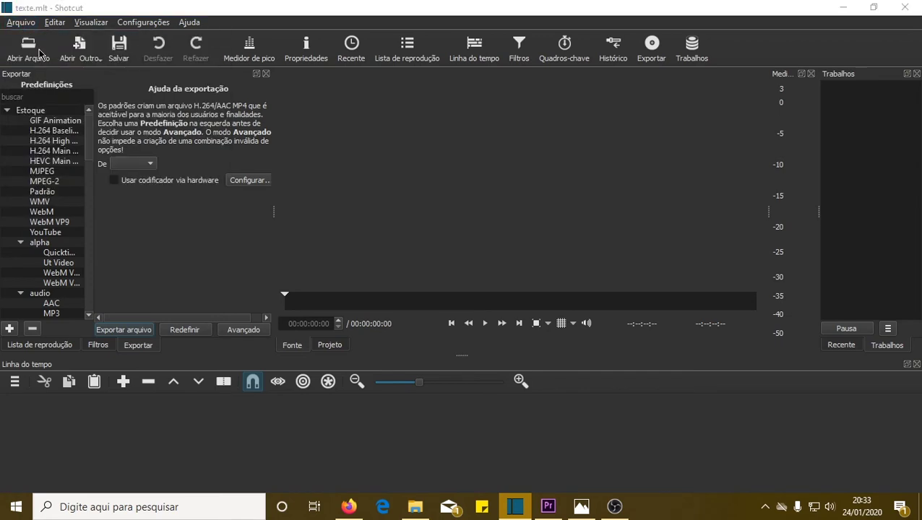
{"action": "left_click", "coordinate": [250, 116]}
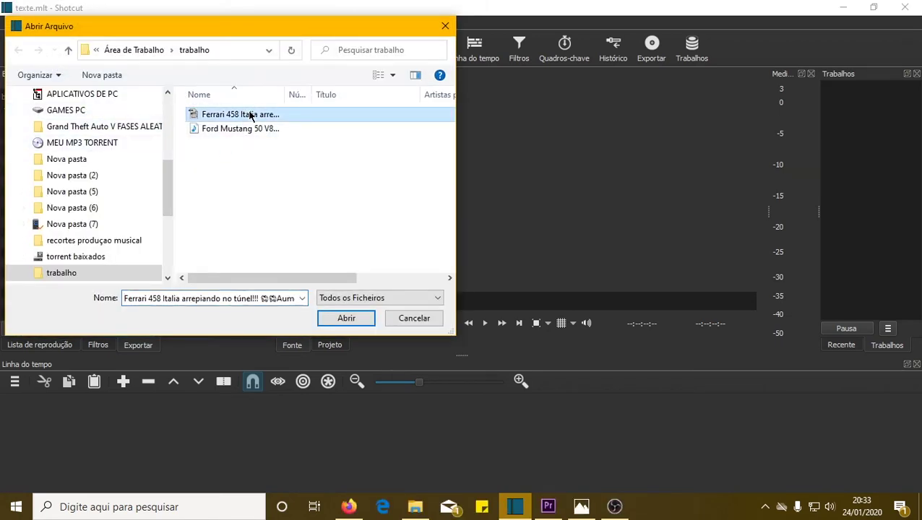
{"action": "left_click", "coordinate": [357, 319]}
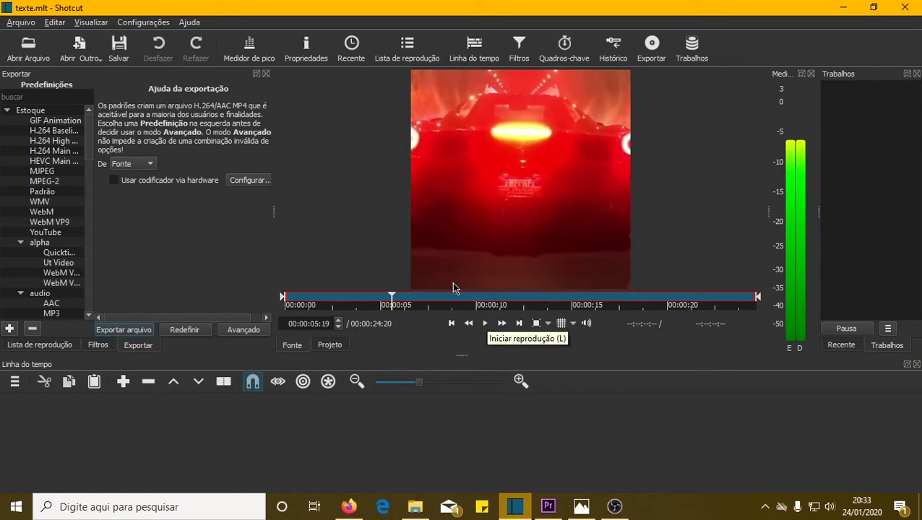
{"action": "left_click", "coordinate": [485, 323]}
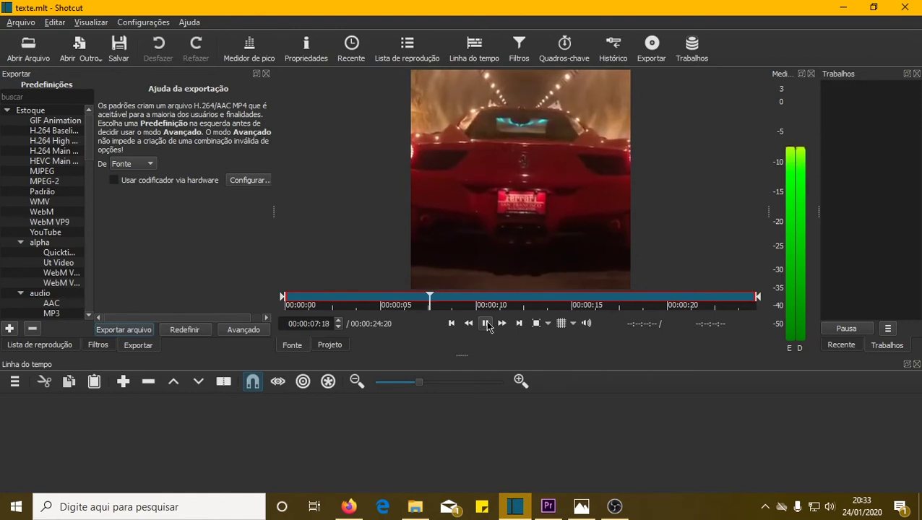
{"action": "left_click", "coordinate": [485, 323]}
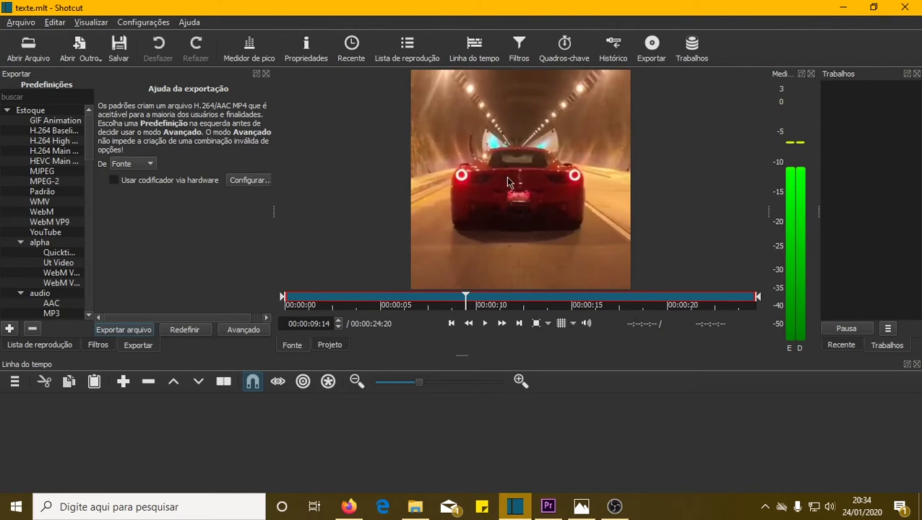
Step: Place the Ferrari video on the timeline as a V1 clip and play it from near the start
{"action": "left_click_drag", "start_coordinate": [504, 175], "coordinate": [462, 417]}
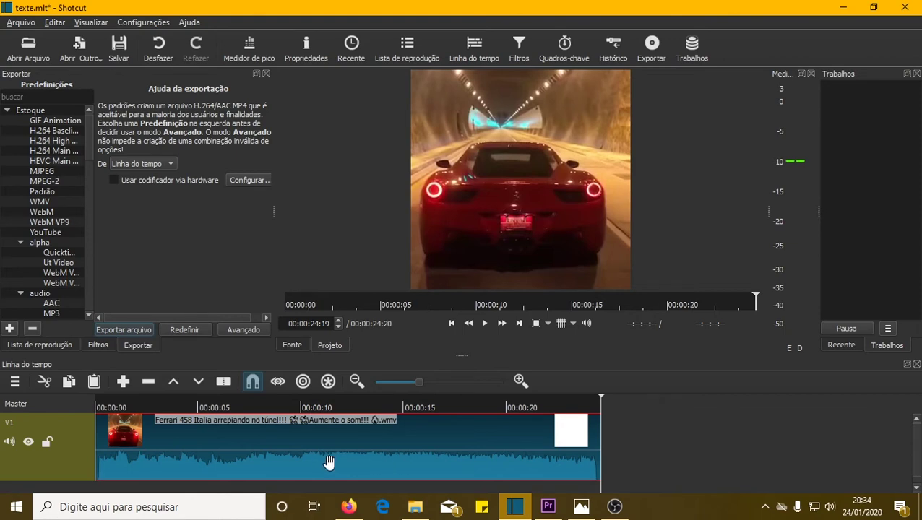
{"action": "left_click", "coordinate": [105, 410]}
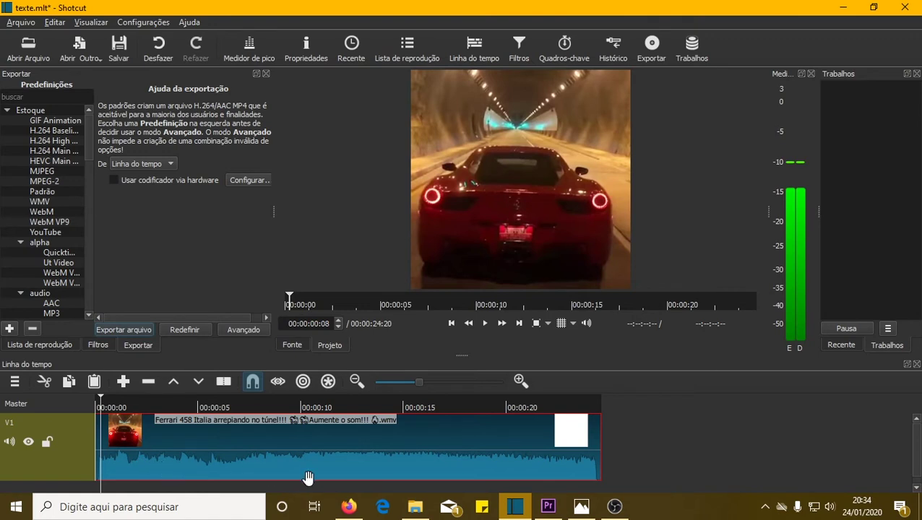
{"action": "left_click", "coordinate": [484, 323]}
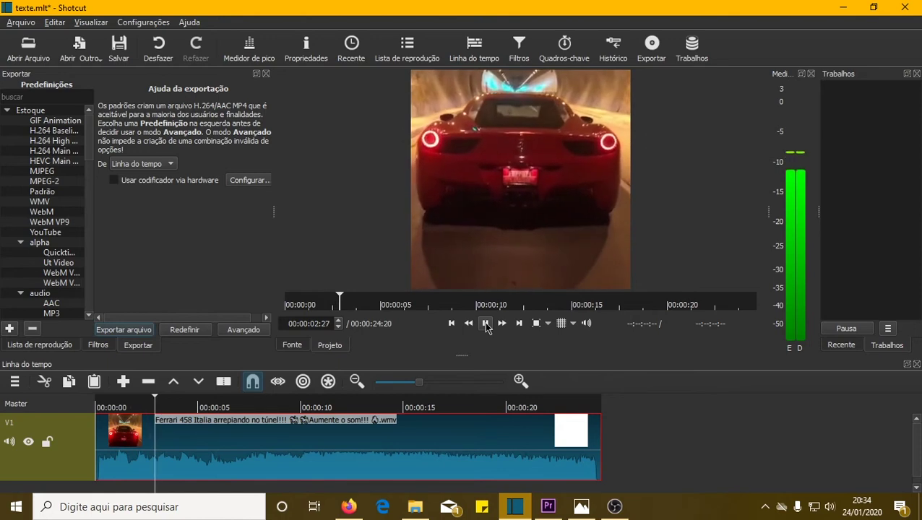
{"action": "left_click", "coordinate": [485, 323]}
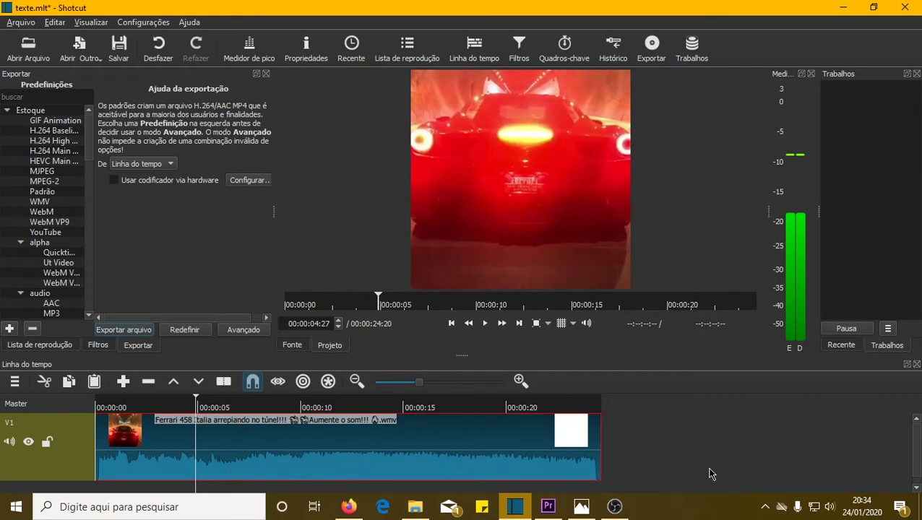
Step: Add an audio track to the timeline and enlarge the timeline area to show both tracks
{"action": "right_click", "coordinate": [679, 459]}
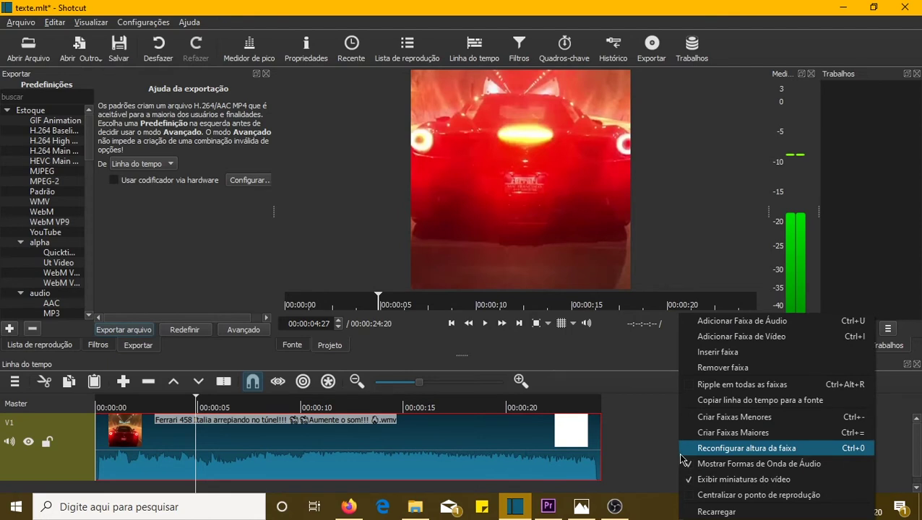
{"action": "left_click", "coordinate": [734, 325]}
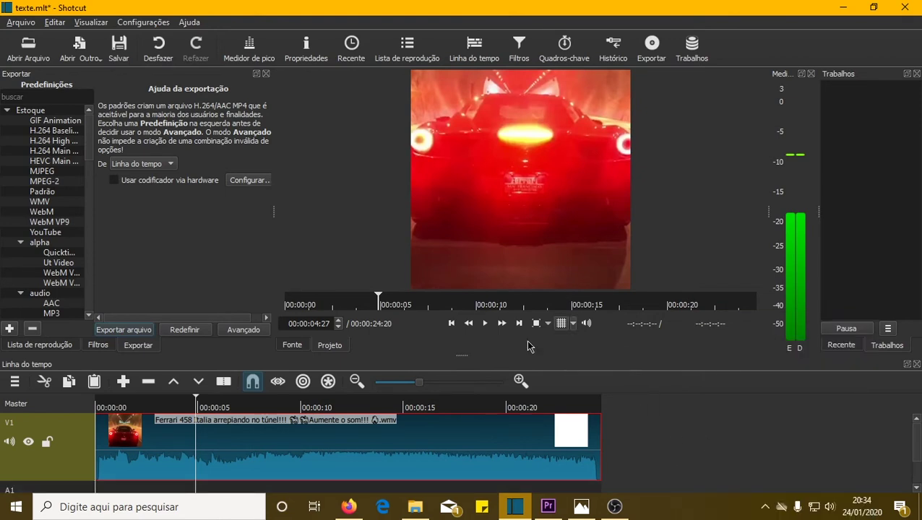
{"action": "left_click_drag", "start_coordinate": [463, 357], "coordinate": [458, 287]}
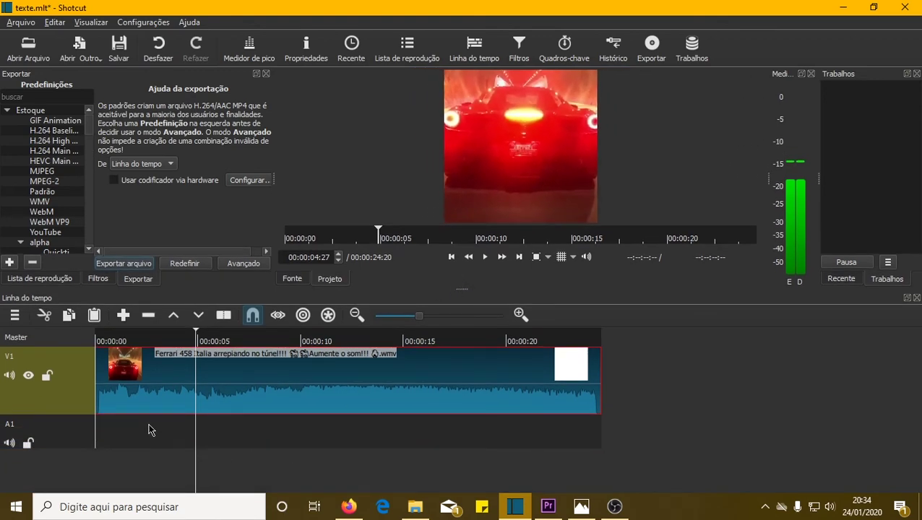
Step: Open the Ford Mustang 50 V8 MP3 from the trabalho folder and preview its sound
{"action": "left_click", "coordinate": [21, 23]}
{"action": "left_click", "coordinate": [33, 53]}
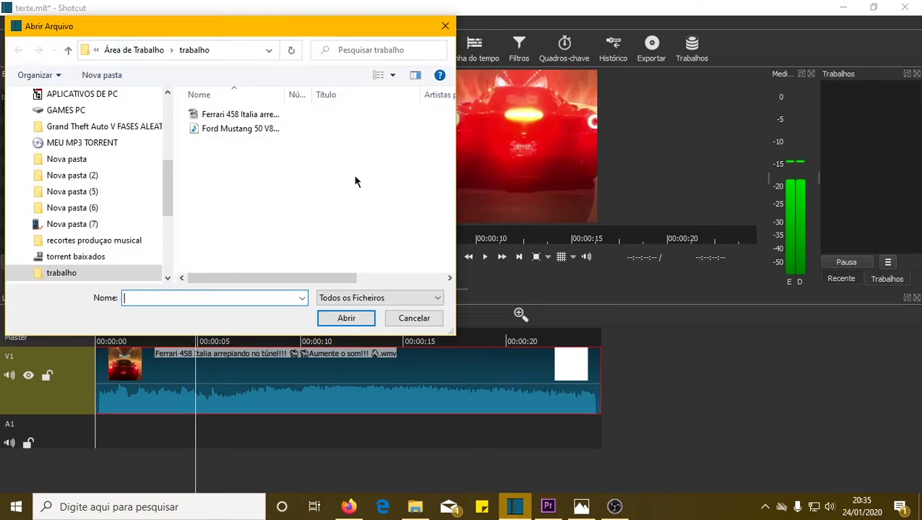
{"action": "left_click", "coordinate": [224, 130]}
{"action": "left_click", "coordinate": [368, 323]}
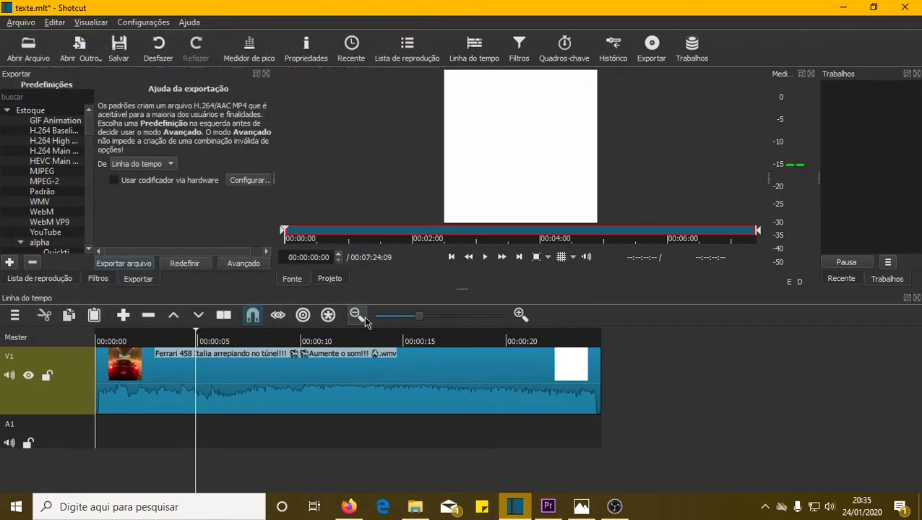
{"action": "left_click", "coordinate": [486, 258]}
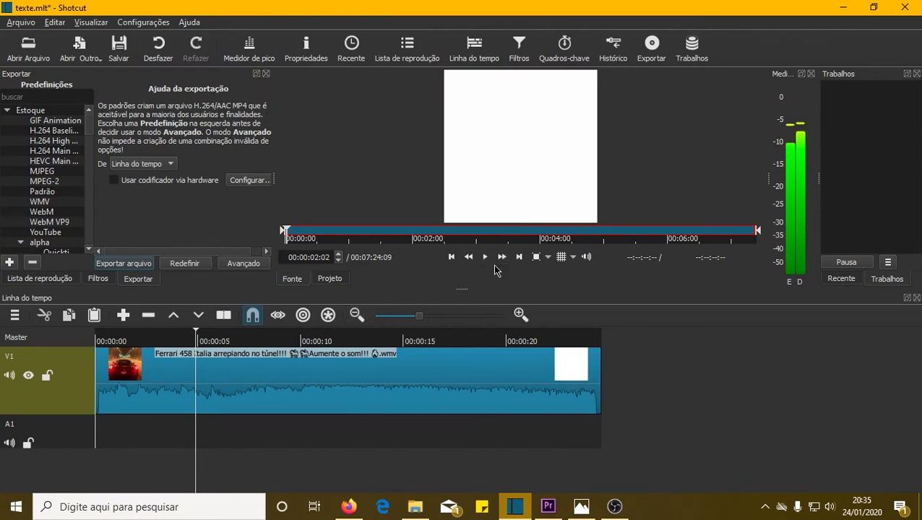
Step: Place the Ford Mustang audio on track A1 and align its start with the beginning of the Ferrari video
{"action": "left_click_drag", "start_coordinate": [483, 153], "coordinate": [440, 432]}
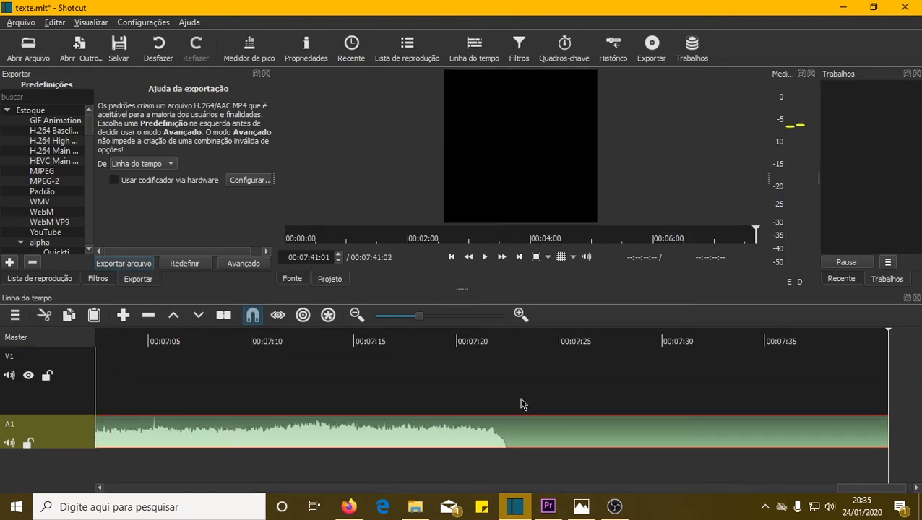
{"action": "left_click_drag", "start_coordinate": [845, 489], "coordinate": [110, 493]}
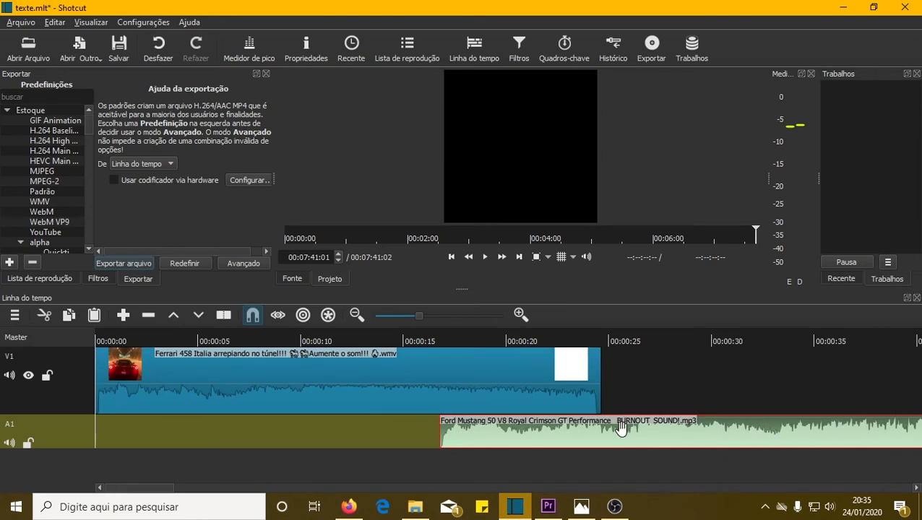
{"action": "left_click_drag", "start_coordinate": [630, 428], "coordinate": [278, 427]}
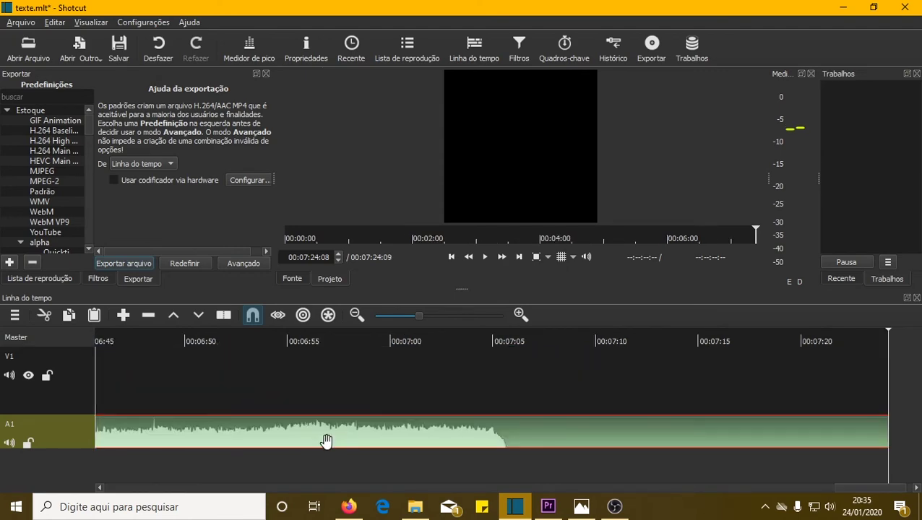
{"action": "left_click_drag", "start_coordinate": [850, 491], "coordinate": [117, 495]}
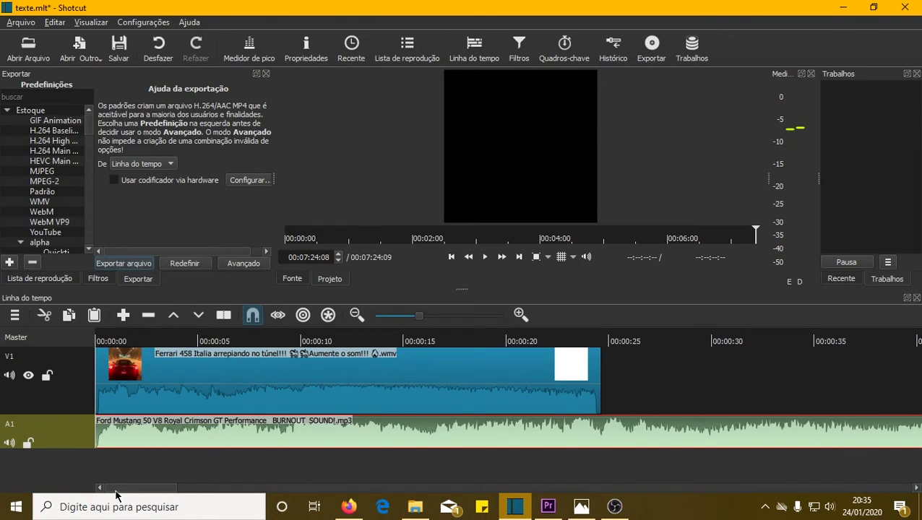
Step: Play the timeline from the start with both tracks audible, briefly toggling the mute of track V1
{"action": "left_click", "coordinate": [99, 338]}
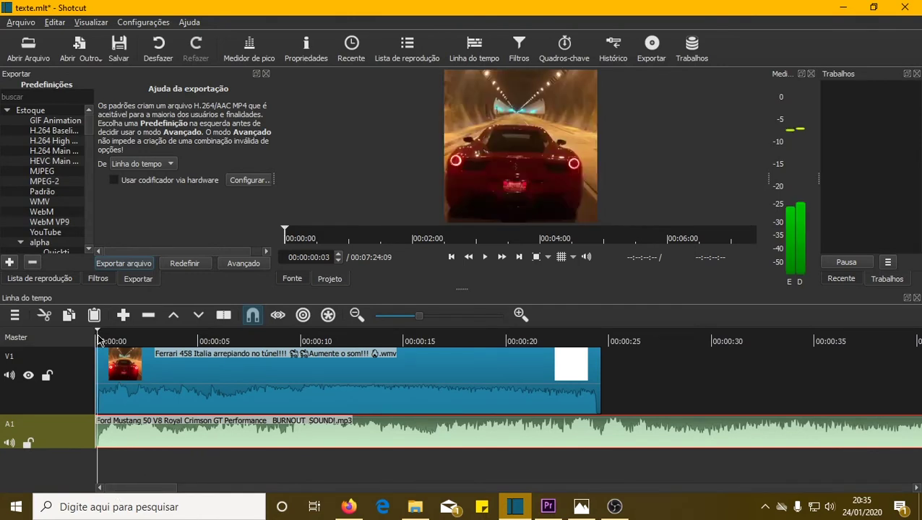
{"action": "left_click", "coordinate": [484, 260]}
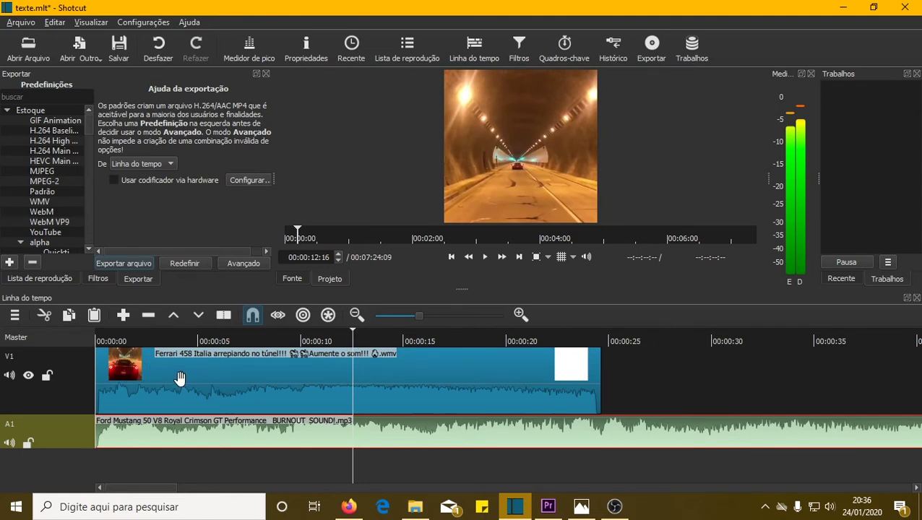
{"action": "left_click", "coordinate": [10, 376]}
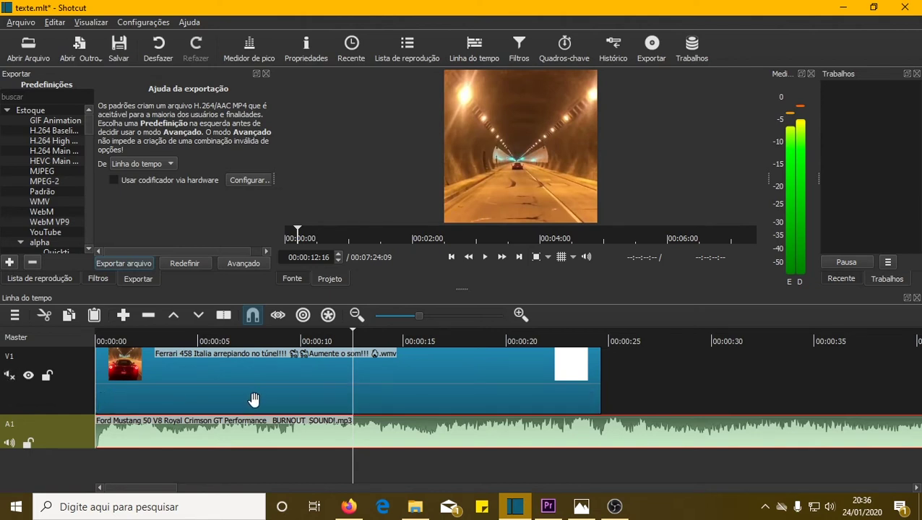
{"action": "left_click", "coordinate": [10, 375]}
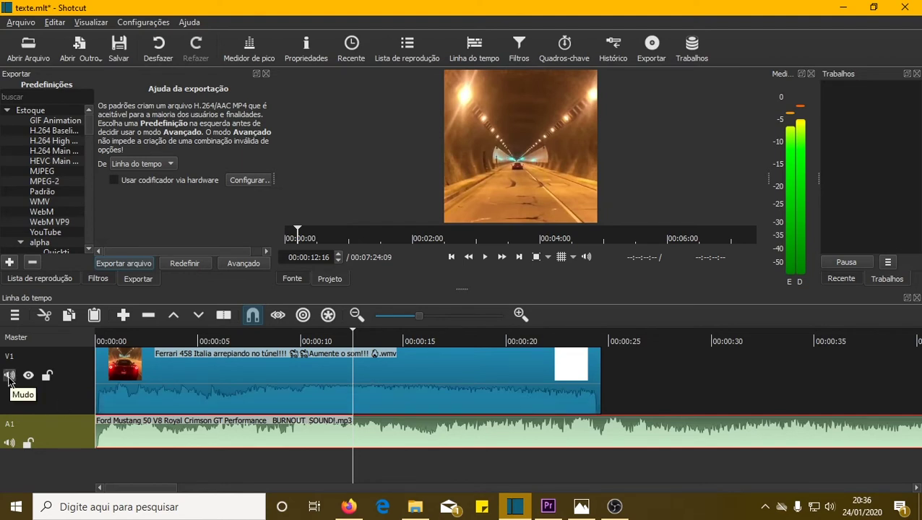
{"action": "left_click", "coordinate": [487, 261]}
Step: Mute video track V1 and play the timeline to hear only the Ford Mustang audio
{"action": "left_click", "coordinate": [10, 375]}
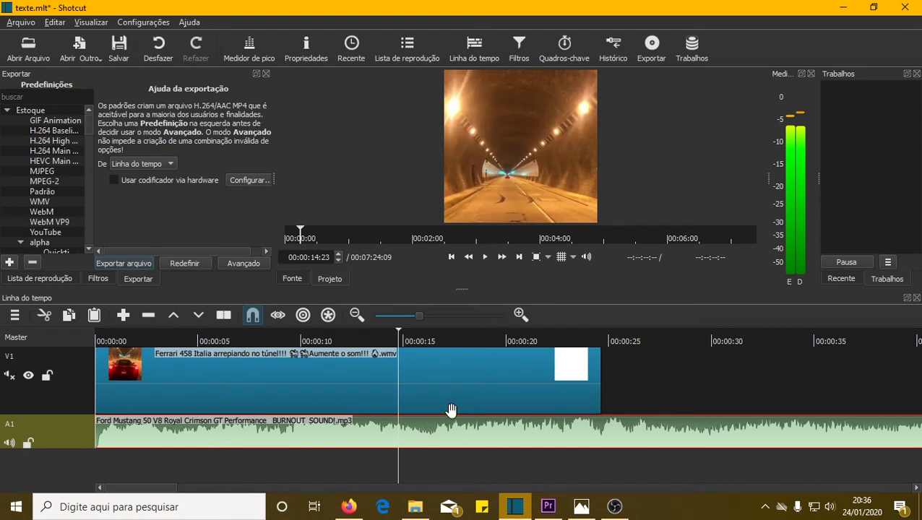
{"action": "left_click", "coordinate": [485, 258]}
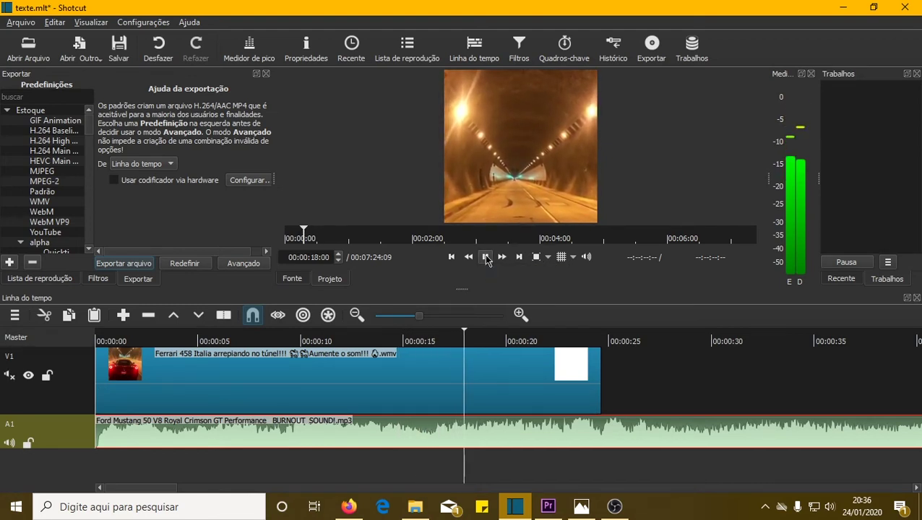
{"action": "left_click", "coordinate": [485, 258]}
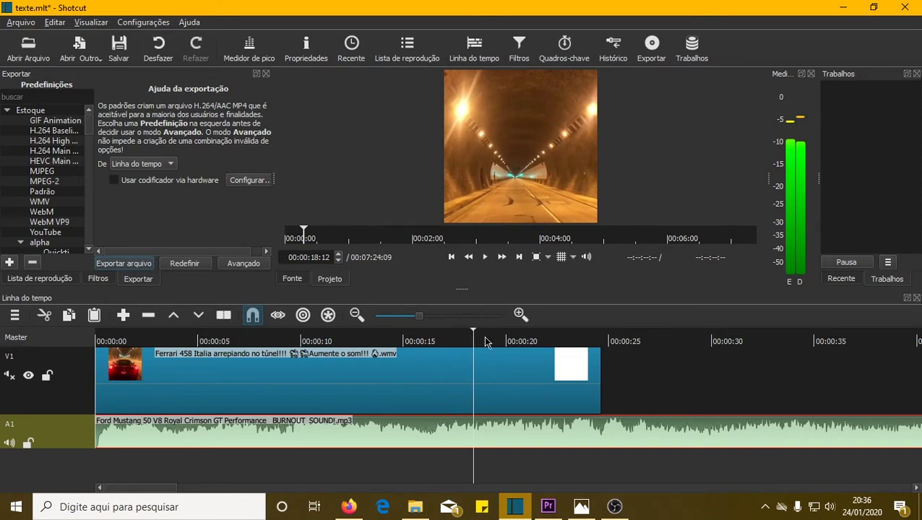
Step: Unmute video track V1, mute audio track A1, and play from the start to hear only the Ferrari video's original sound
{"action": "left_click_drag", "start_coordinate": [473, 334], "coordinate": [95, 343]}
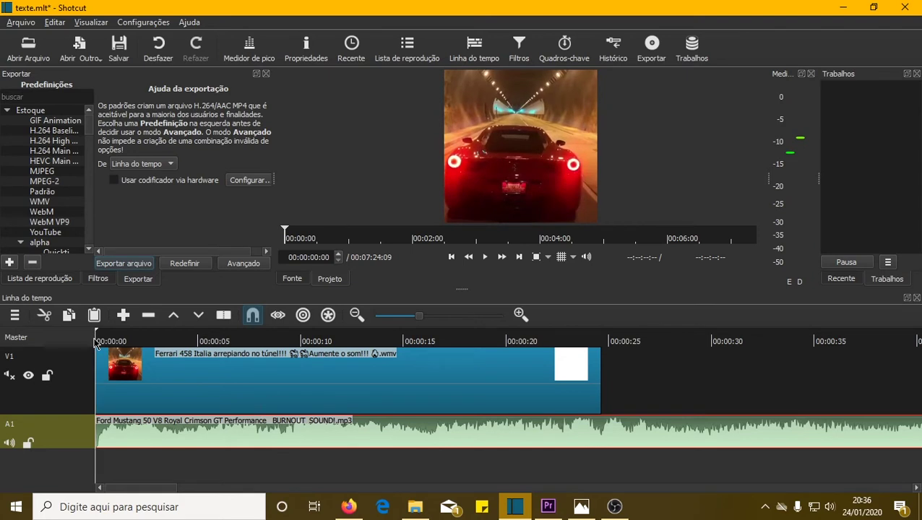
{"action": "left_click", "coordinate": [8, 376]}
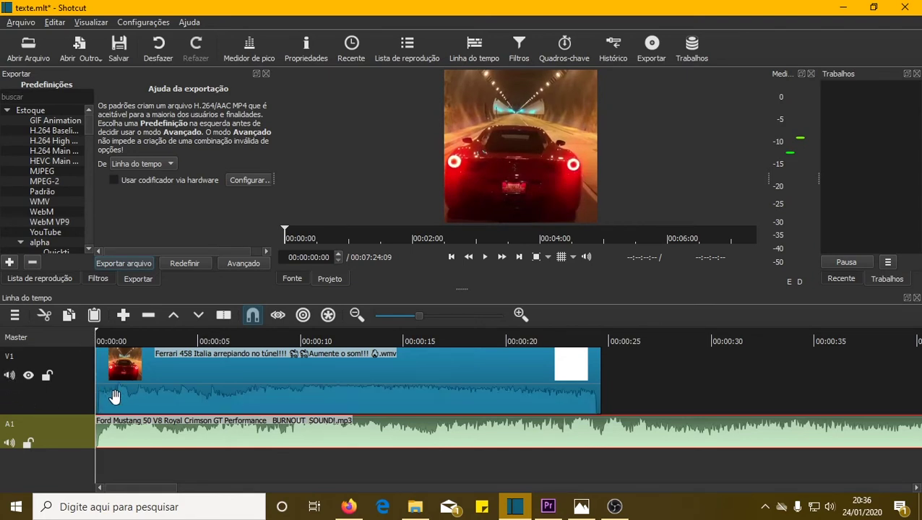
{"action": "left_click", "coordinate": [10, 443]}
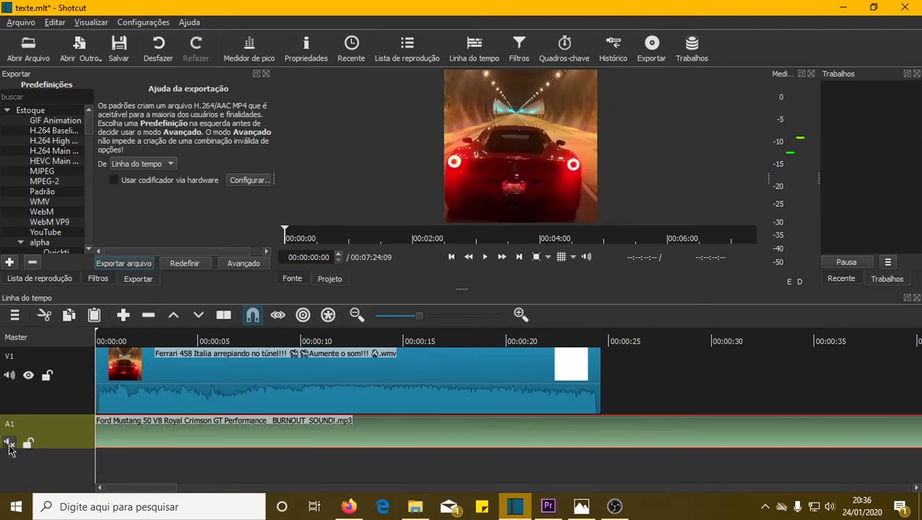
{"action": "left_click", "coordinate": [485, 257]}
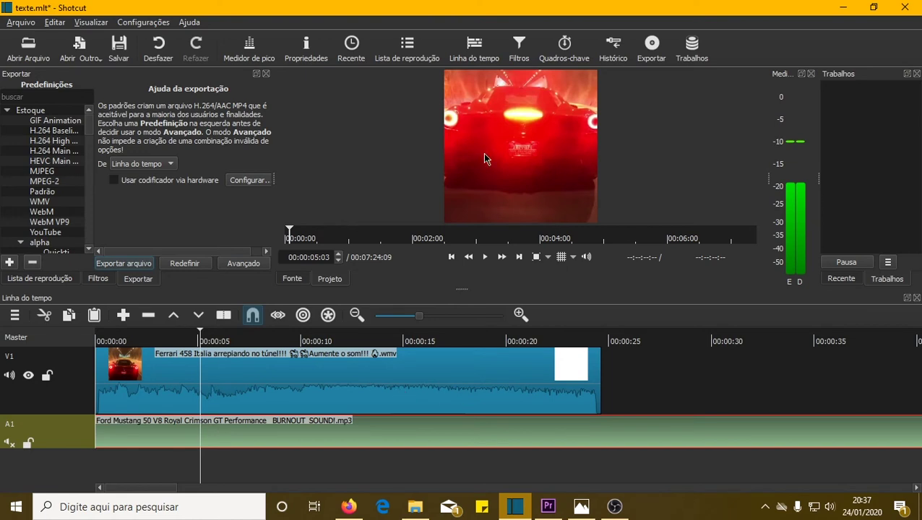
Step: Mute track V1, unmute track A1, and play the timeline from the start with only the Ford Mustang audio
{"action": "left_click", "coordinate": [9, 377]}
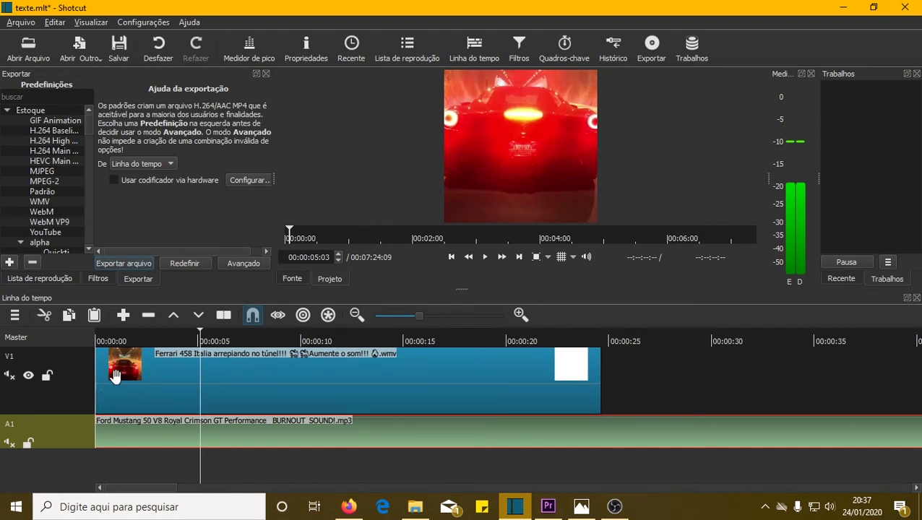
{"action": "left_click", "coordinate": [9, 445]}
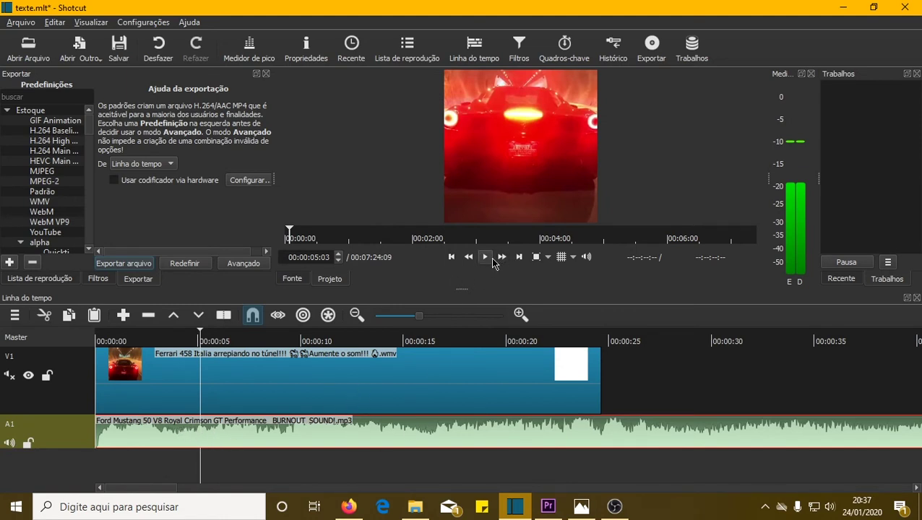
{"action": "left_click_drag", "start_coordinate": [197, 335], "coordinate": [97, 336]}
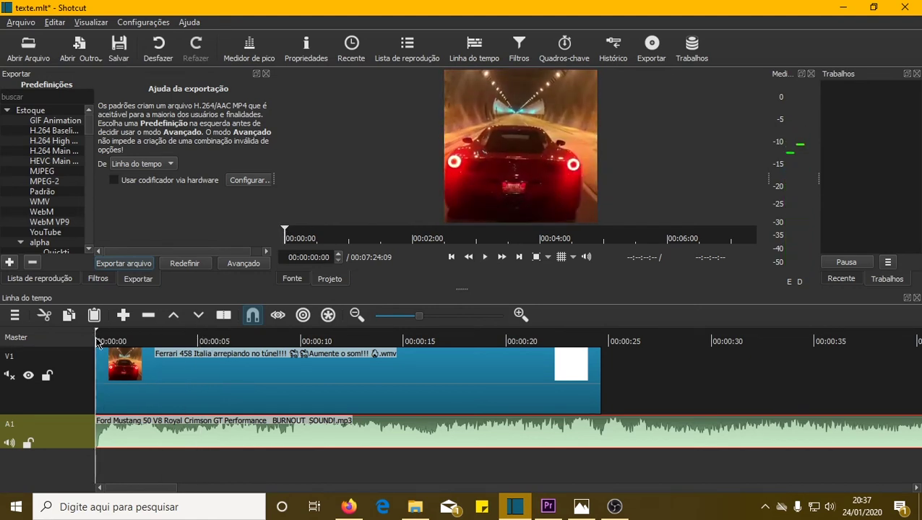
{"action": "left_click", "coordinate": [489, 262]}
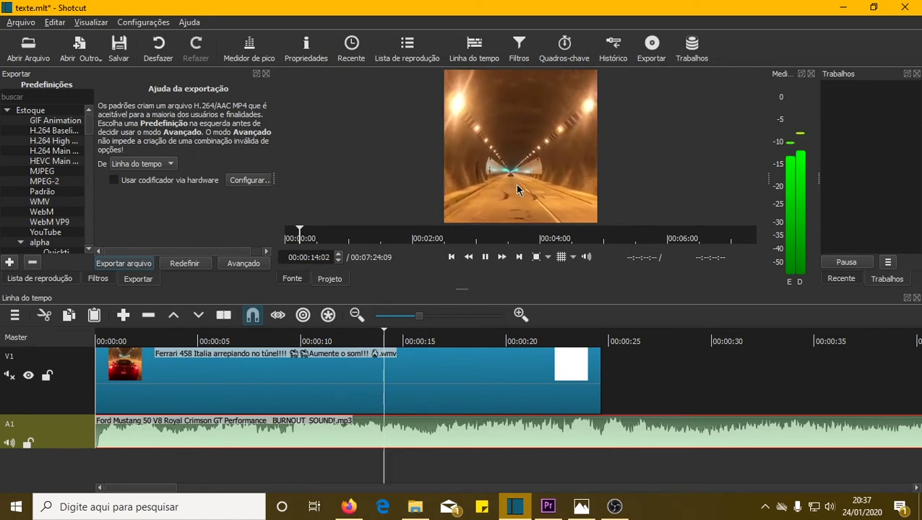
{"action": "left_click", "coordinate": [486, 257]}
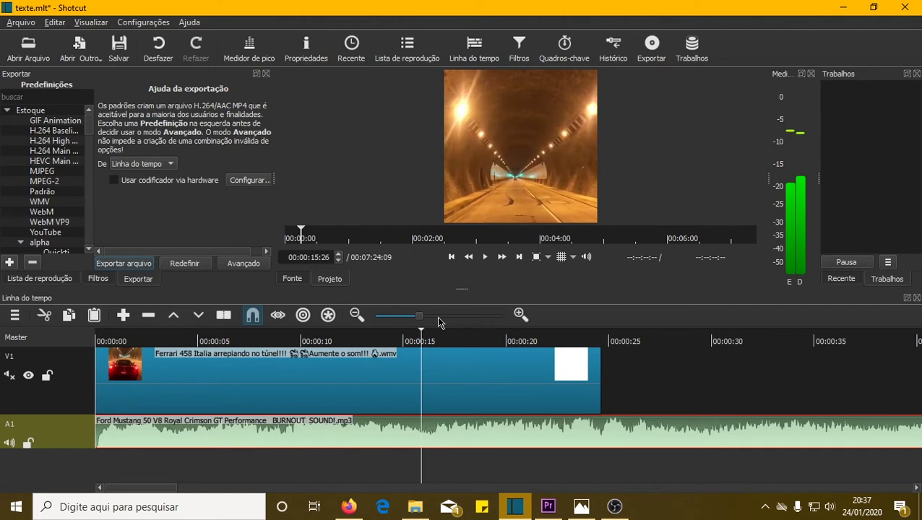
Step: Replay the opening seconds of the timeline with V1 still muted, then pause
{"action": "left_click_drag", "start_coordinate": [423, 334], "coordinate": [100, 339]}
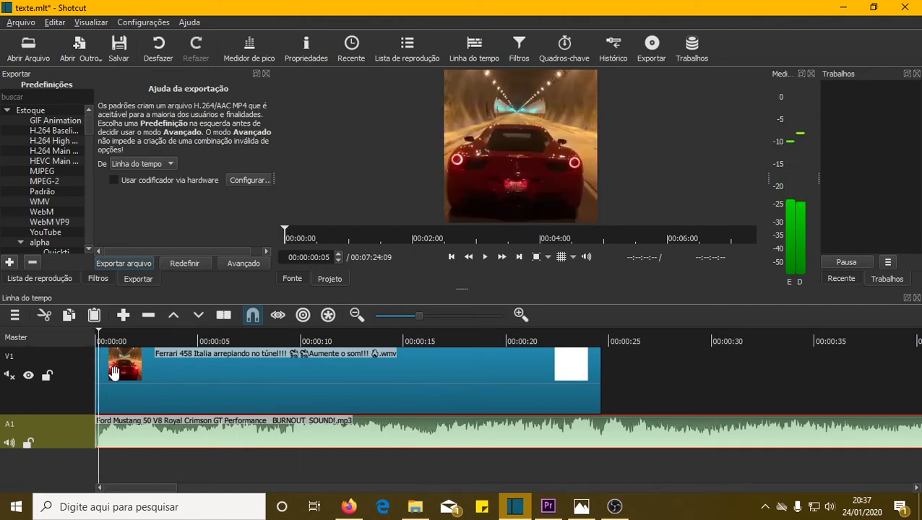
{"action": "left_click", "coordinate": [486, 257]}
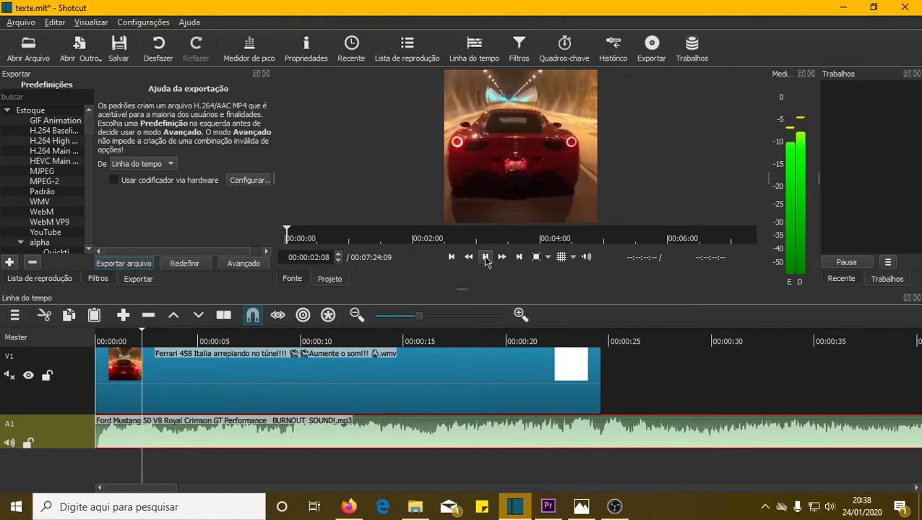
{"action": "left_click", "coordinate": [485, 257]}
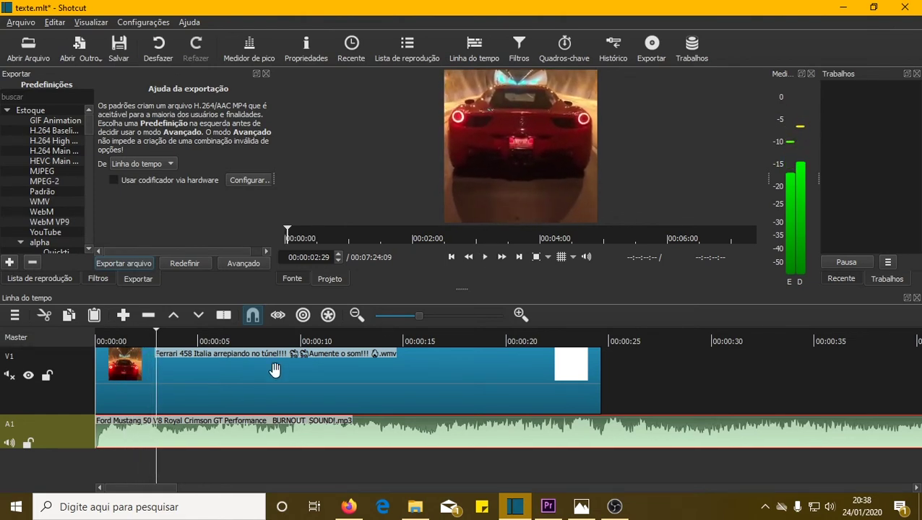
Step: Unmute track V1 and continue playback briefly to hear the Ferrari and Ford Mustang sounds together
{"action": "left_click", "coordinate": [10, 376]}
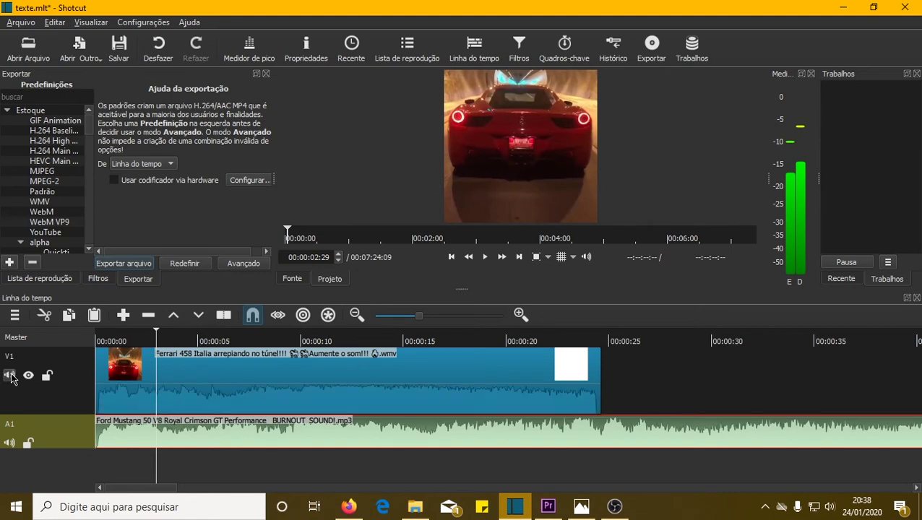
{"action": "left_click", "coordinate": [486, 260]}
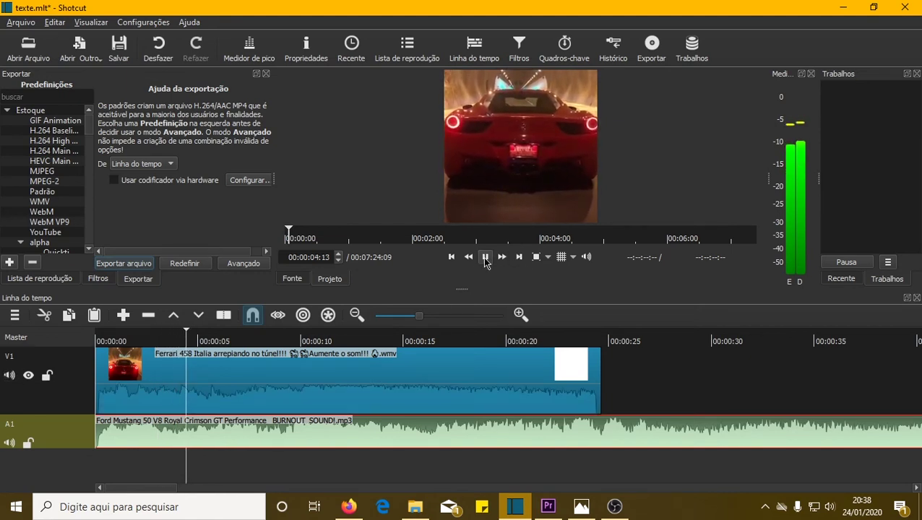
{"action": "left_click", "coordinate": [485, 260]}
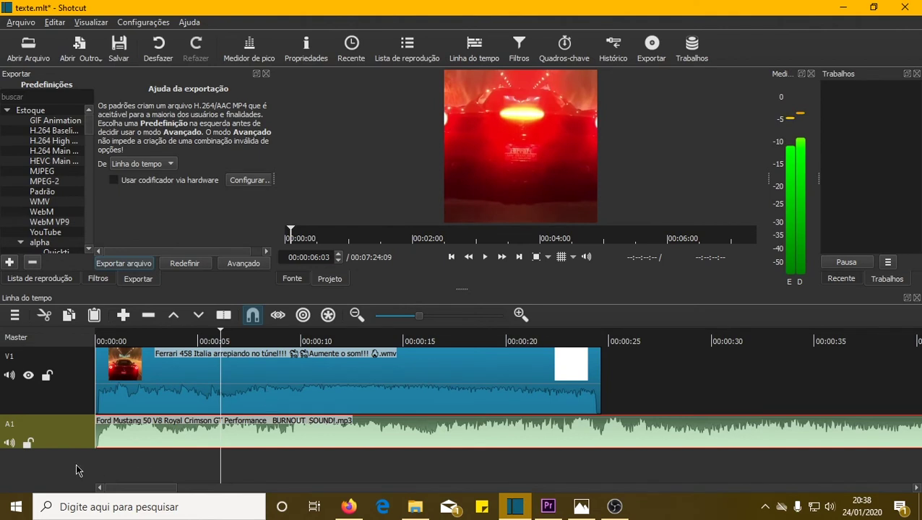
Step: Mute track V1 again and continue playback to hear the Ford Mustang audio alone
{"action": "left_click", "coordinate": [9, 375]}
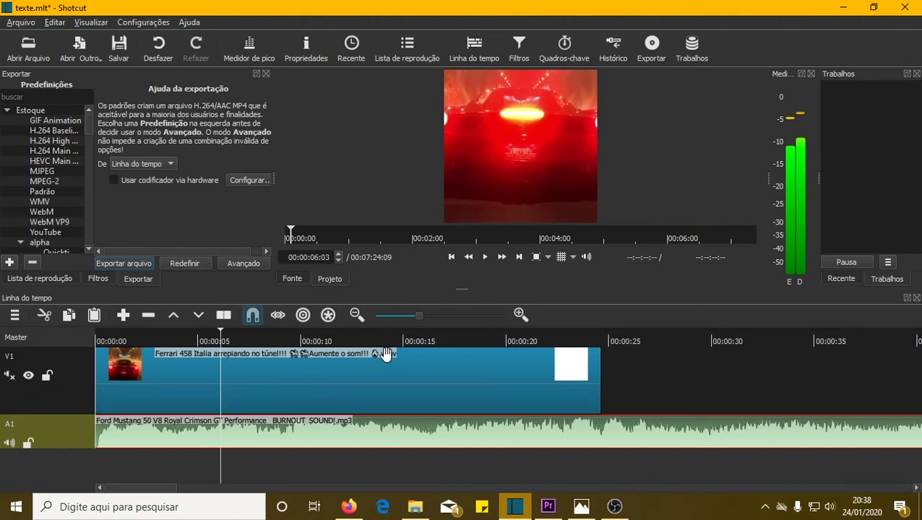
{"action": "left_click", "coordinate": [485, 258]}
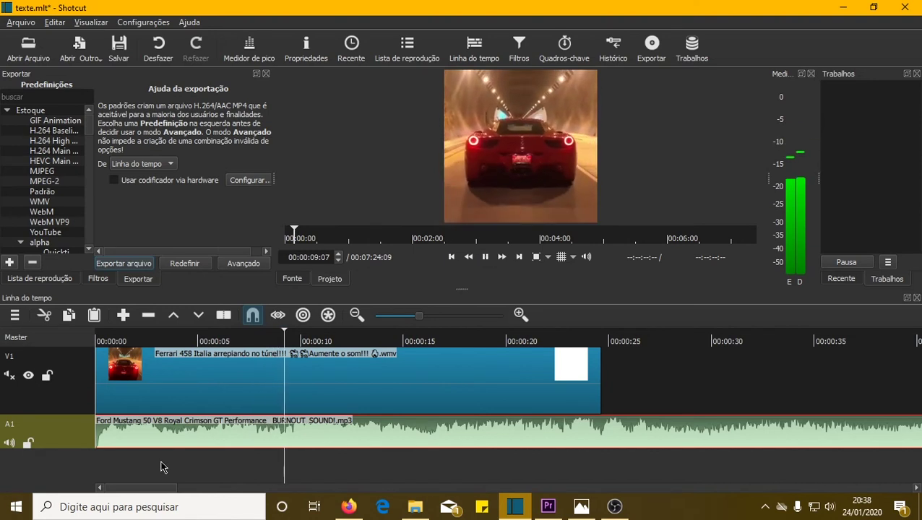
{"action": "left_click", "coordinate": [485, 259]}
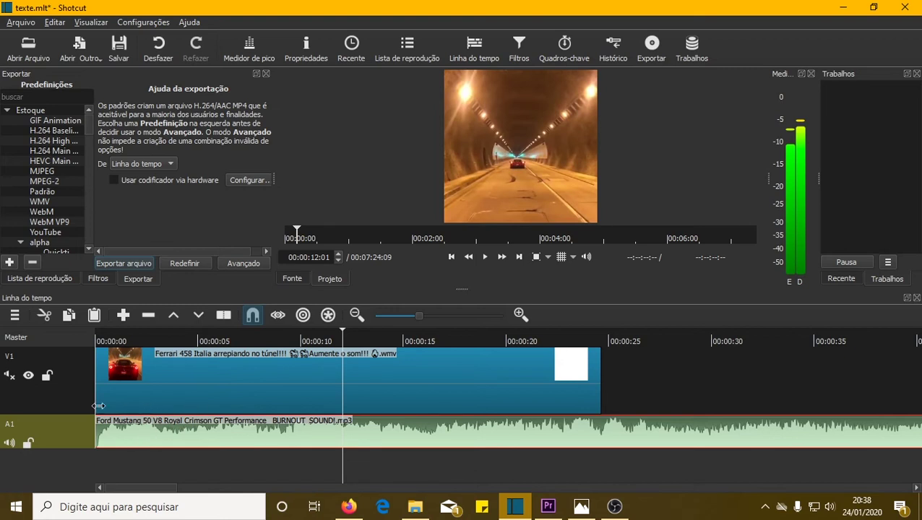
Step: Clear the timeline by removing the Ford Mustang audio from A1 and the Ferrari video from V1
{"action": "left_click_drag", "start_coordinate": [345, 335], "coordinate": [297, 336]}
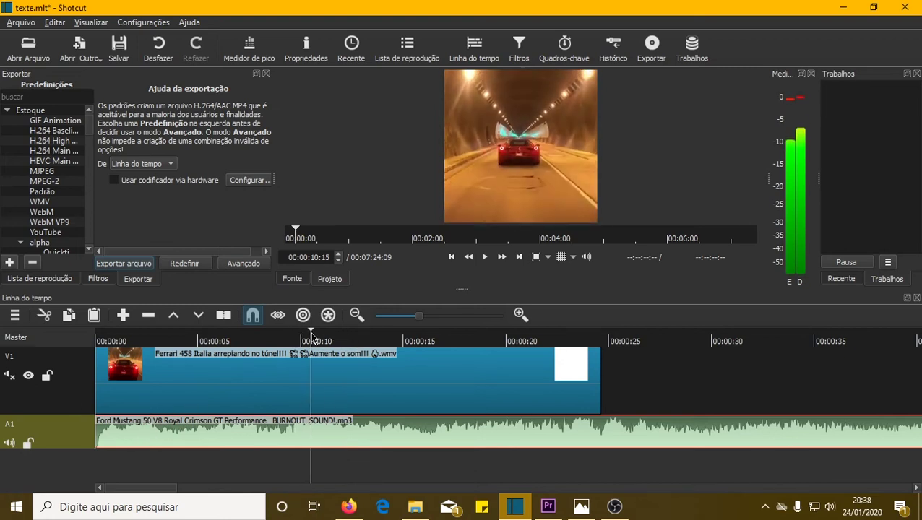
{"action": "left_click", "coordinate": [48, 320]}
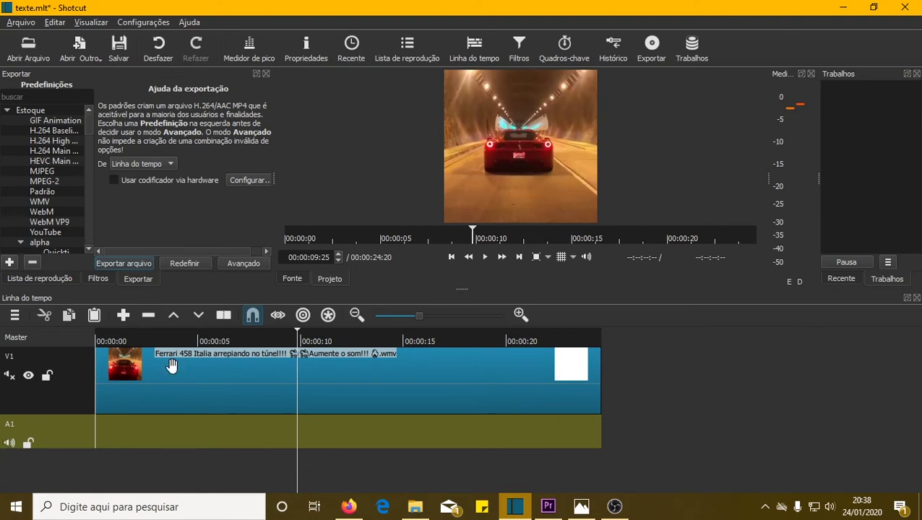
{"action": "left_click", "coordinate": [502, 258]}
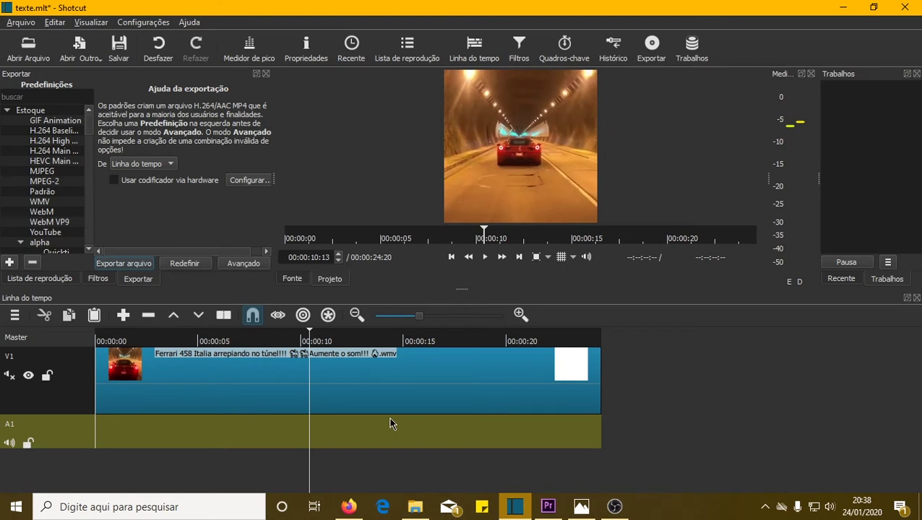
{"action": "key", "text": "ctrl+z"}
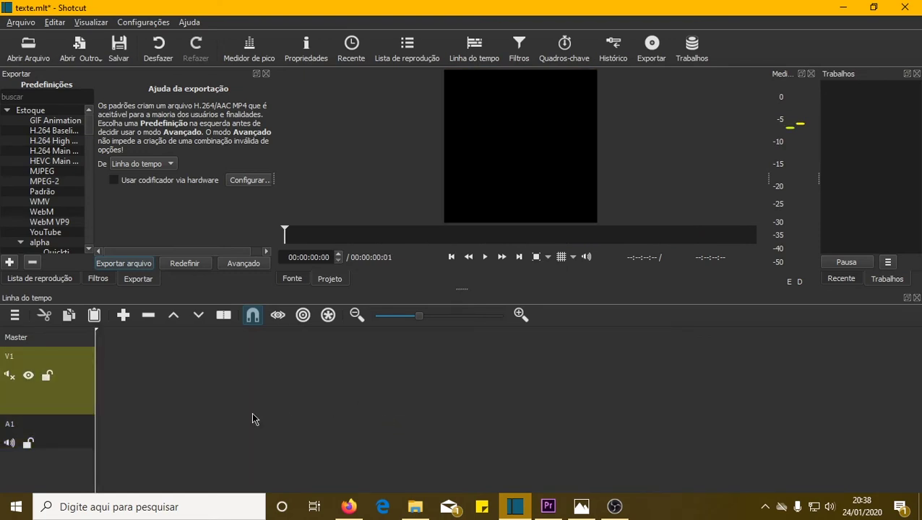
{"action": "left_click", "coordinate": [9, 375]}
Step: Open the Ferrari 458 Italia video from the trabalho folder and place it on track V1
{"action": "left_click", "coordinate": [21, 22]}
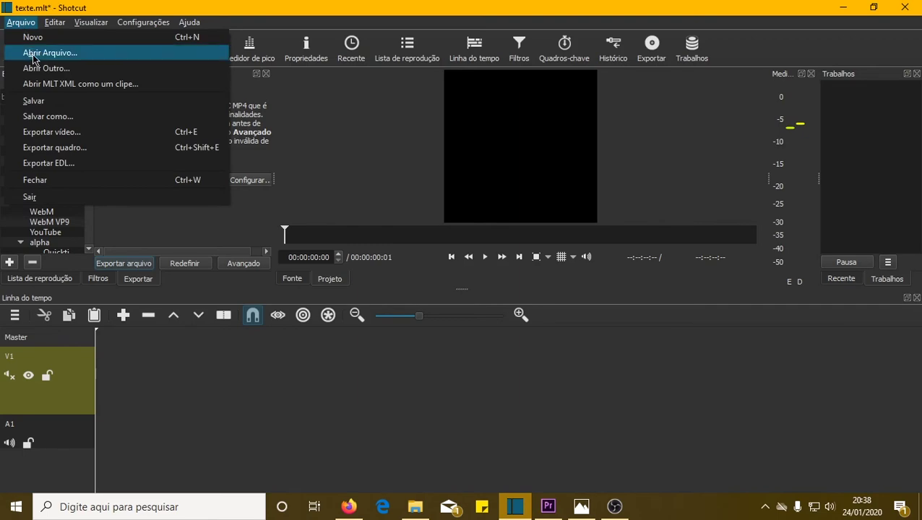
{"action": "left_click", "coordinate": [33, 55]}
{"action": "left_click", "coordinate": [260, 117]}
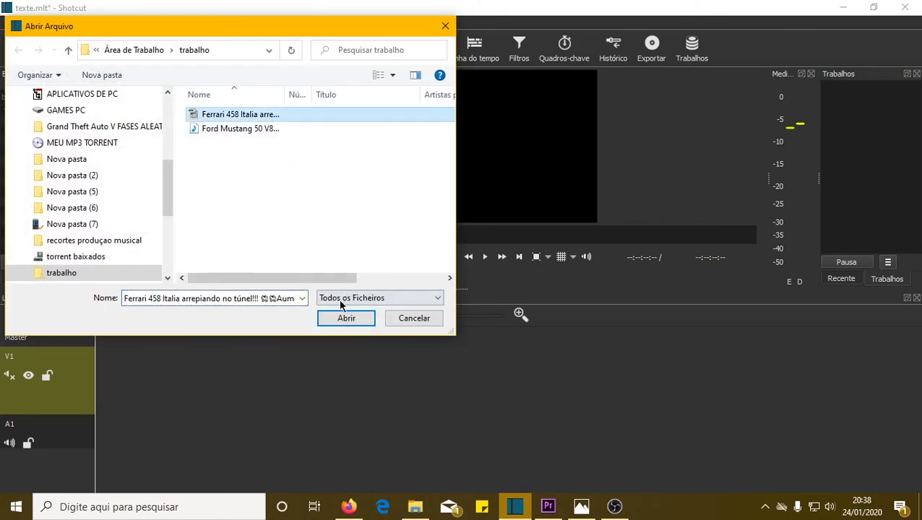
{"action": "left_click", "coordinate": [347, 318]}
{"action": "left_click_drag", "start_coordinate": [493, 178], "coordinate": [442, 381]}
{"action": "left_click_drag", "start_coordinate": [509, 381], "coordinate": [208, 391]}
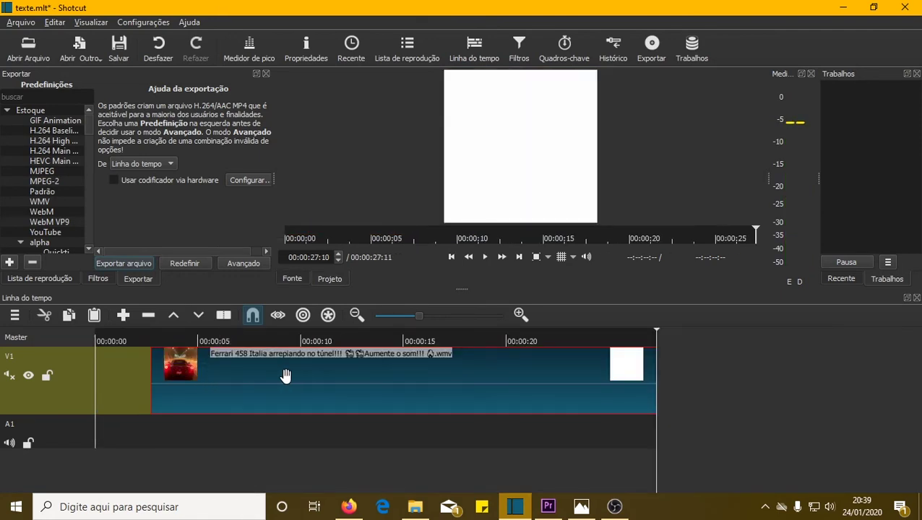
Step: Open the Ford Mustang 50 V8 MP3 from the trabalho folder and place it on track A1 beneath the Ferrari clip
{"action": "left_click", "coordinate": [14, 24]}
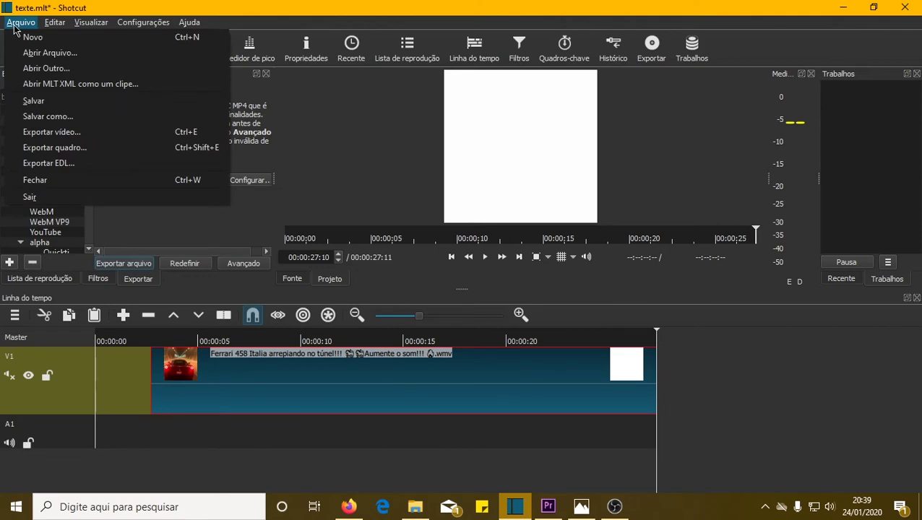
{"action": "left_click", "coordinate": [39, 53]}
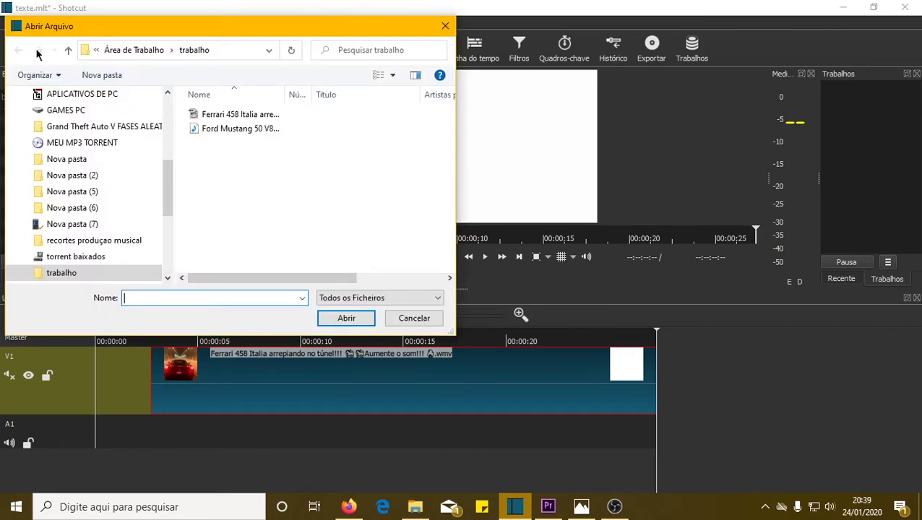
{"action": "left_click", "coordinate": [238, 130]}
{"action": "left_click", "coordinate": [346, 319]}
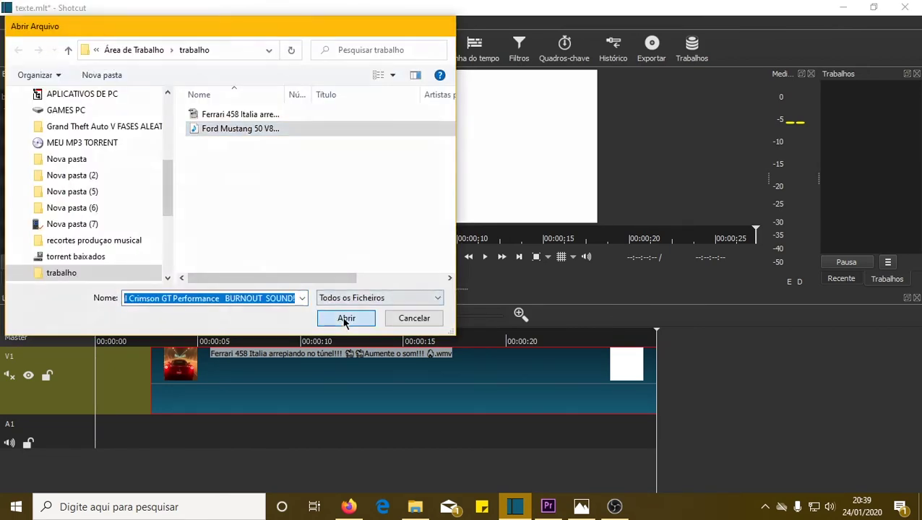
{"action": "left_click_drag", "start_coordinate": [447, 174], "coordinate": [151, 433]}
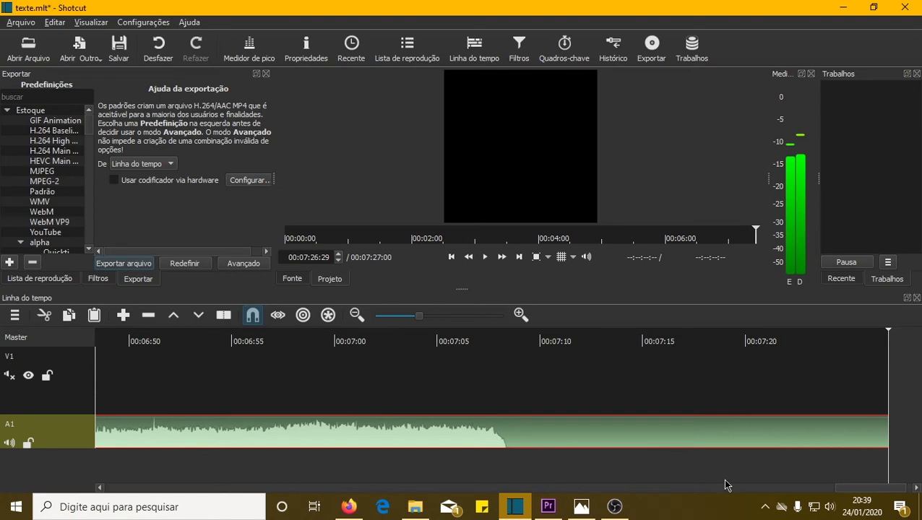
Step: Move the Ferrari clip on track V1 back to the beginning of the timeline
{"action": "left_click_drag", "start_coordinate": [848, 492], "coordinate": [112, 494]}
{"action": "left_click_drag", "start_coordinate": [204, 406], "coordinate": [185, 428]}
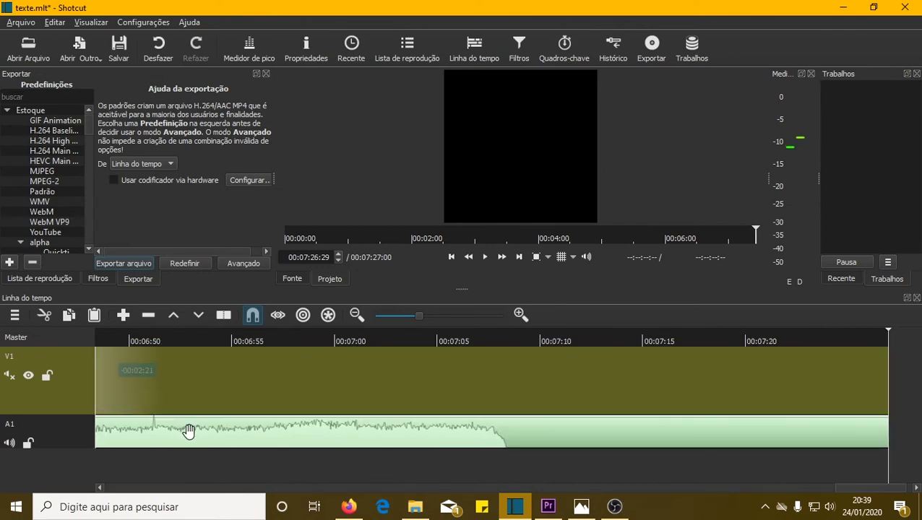
{"action": "left_click_drag", "start_coordinate": [830, 487], "coordinate": [103, 495]}
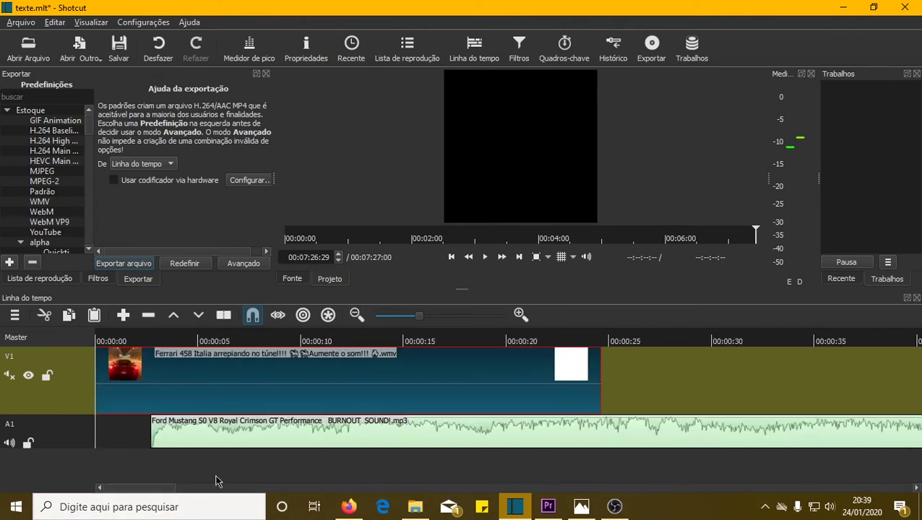
Step: Move the Ford Mustang audio to the start of track A1 and return the playhead to 00:00:00:00
{"action": "left_click_drag", "start_coordinate": [342, 442], "coordinate": [271, 425]}
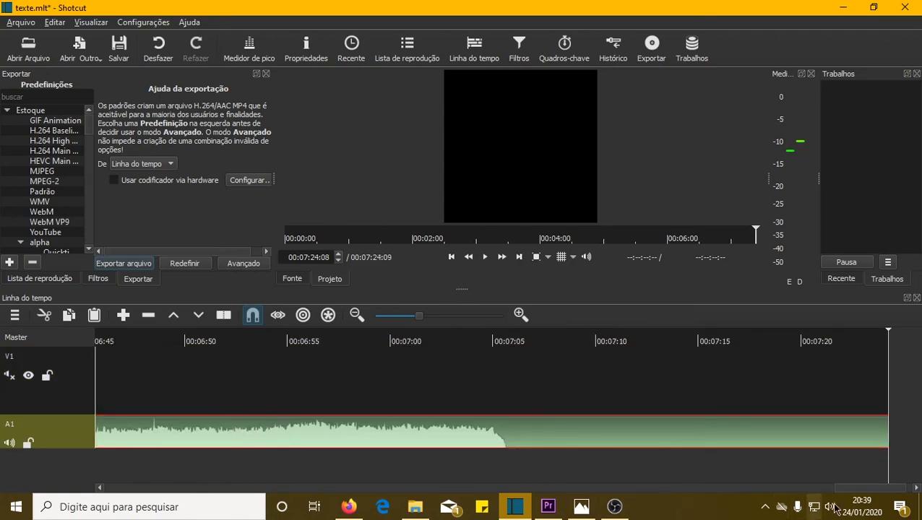
{"action": "left_click_drag", "start_coordinate": [860, 491], "coordinate": [133, 493]}
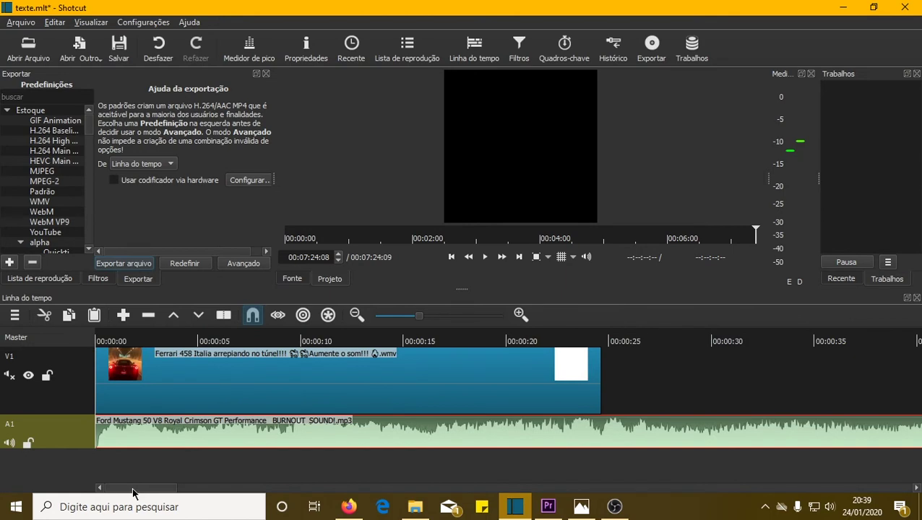
{"action": "left_click", "coordinate": [101, 342]}
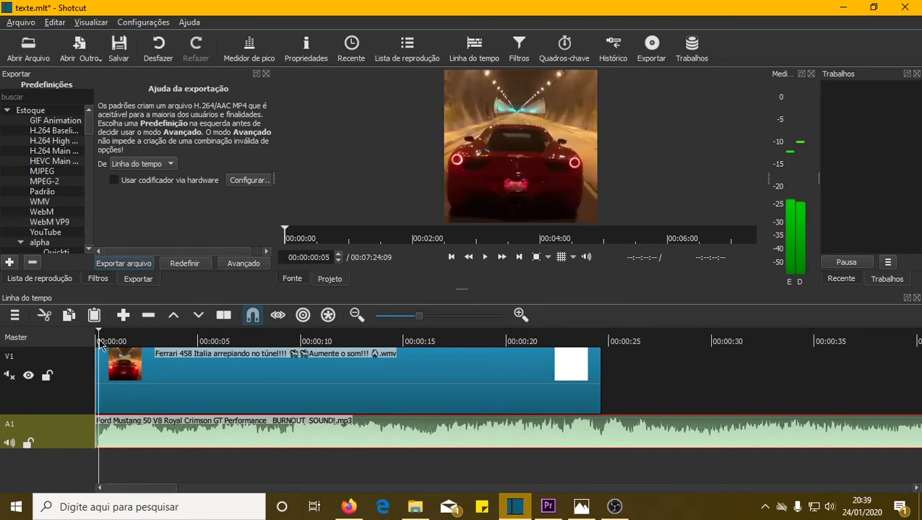
{"action": "left_click", "coordinate": [99, 335]}
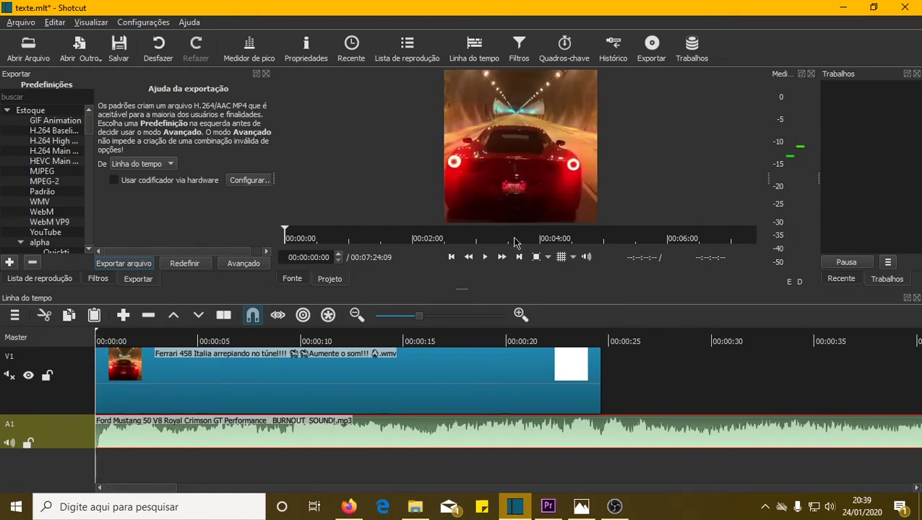
Step: Play the timeline to 00:00:03:04 and split the Ford Mustang audio on track A1 at the playhead
{"action": "left_click", "coordinate": [489, 256]}
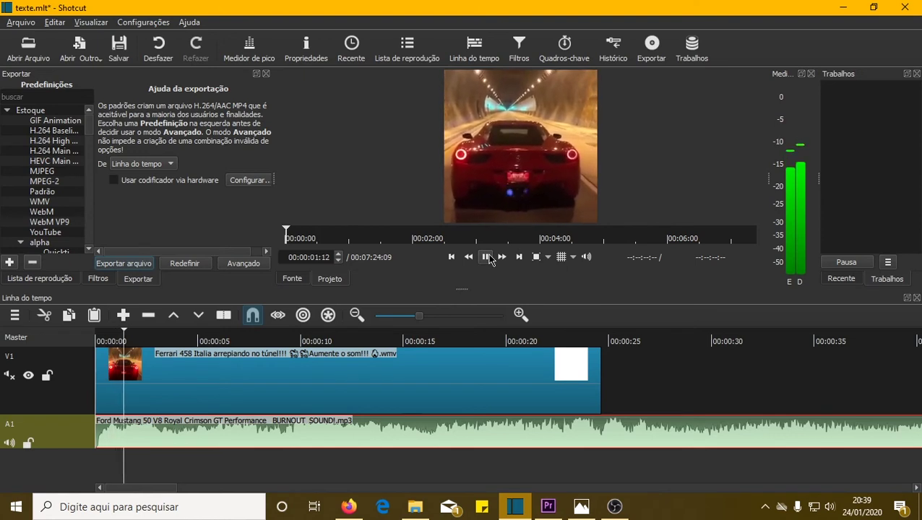
{"action": "left_click", "coordinate": [486, 257]}
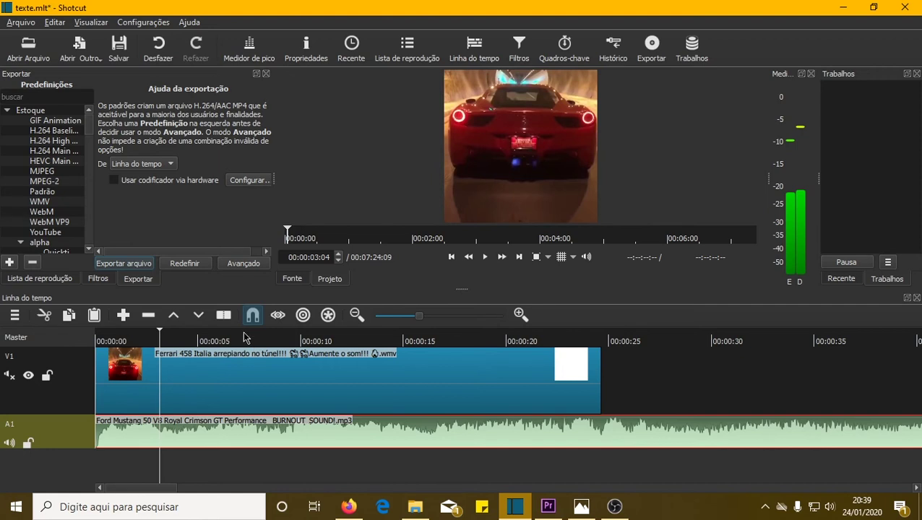
{"action": "left_click", "coordinate": [224, 320]}
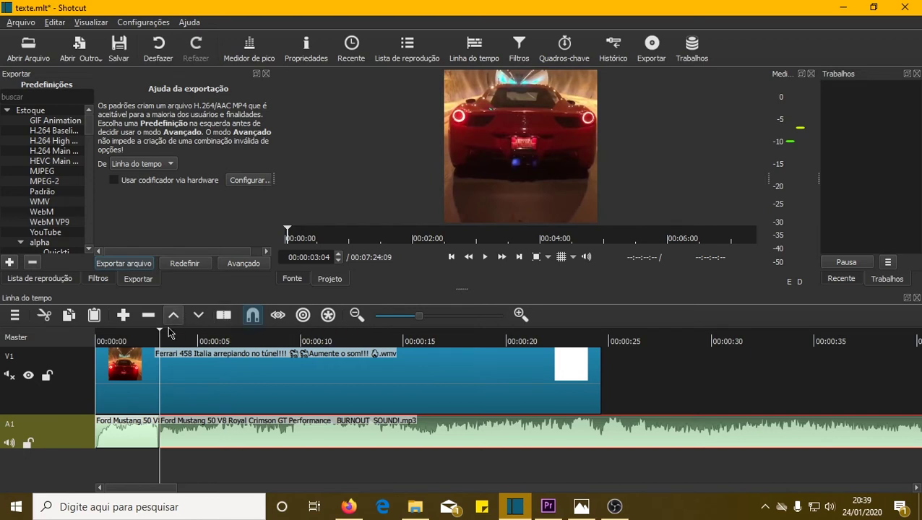
Step: Split the Ford Mustang audio where the Ferrari clip ends, at 00:00:24:18, and remove the excess audio after it
{"action": "left_click_drag", "start_coordinate": [185, 337], "coordinate": [600, 368]}
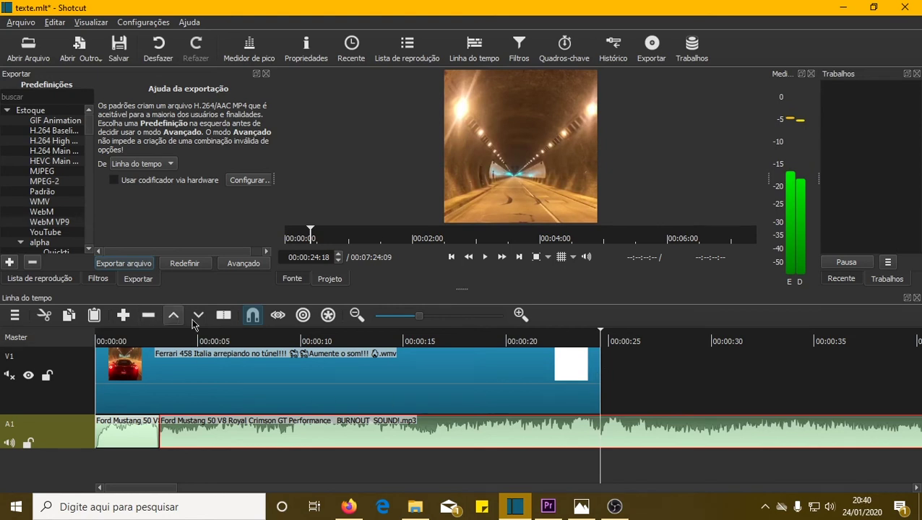
{"action": "left_click", "coordinate": [223, 315]}
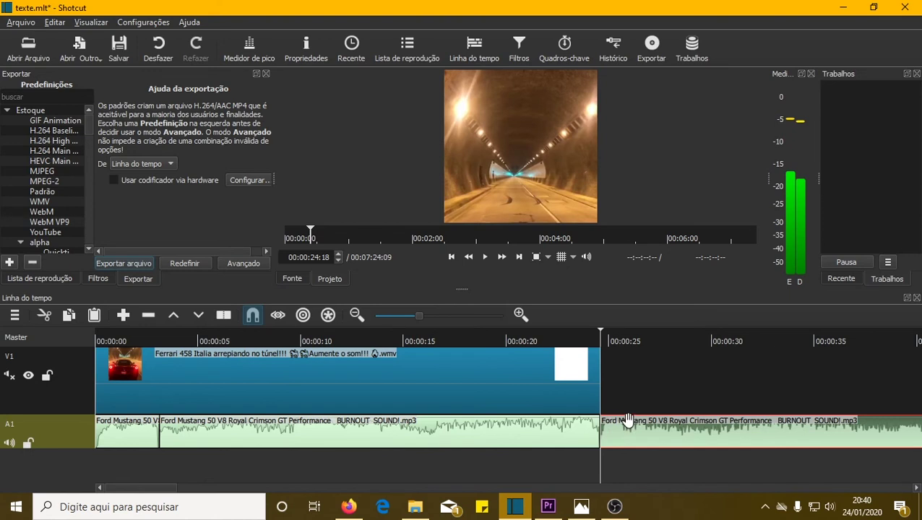
{"action": "left_click_drag", "start_coordinate": [645, 429], "coordinate": [663, 433]}
{"action": "right_click", "coordinate": [670, 437]}
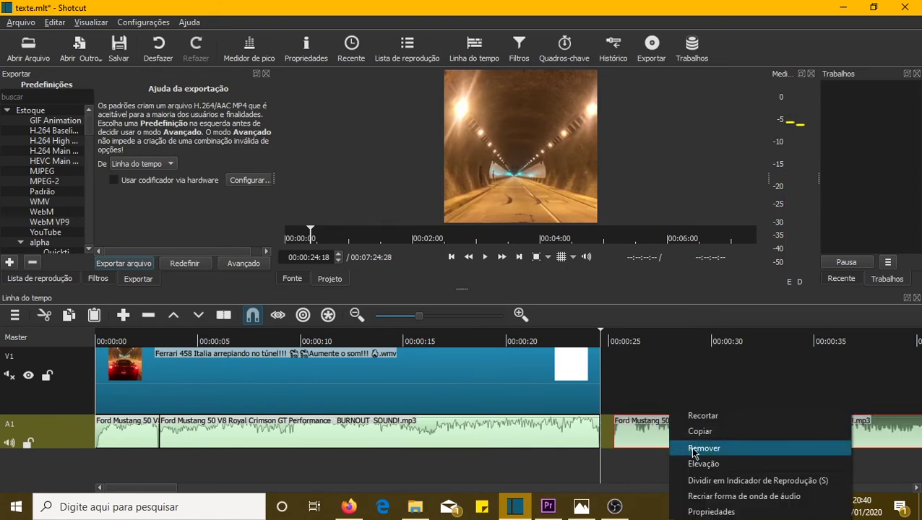
{"action": "left_click", "coordinate": [697, 449]}
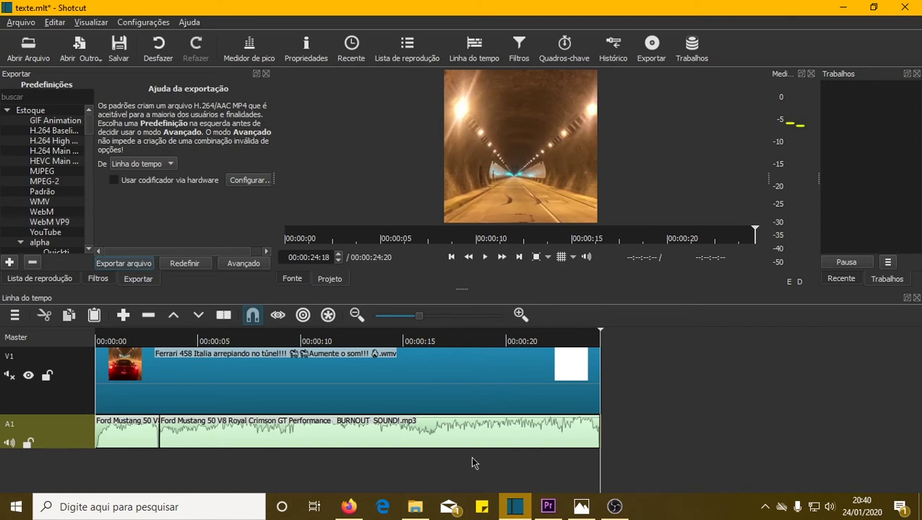
Step: Play the trimmed timeline from the beginning for a few seconds to check the replacement sound
{"action": "left_click", "coordinate": [95, 341]}
{"action": "left_click", "coordinate": [484, 257]}
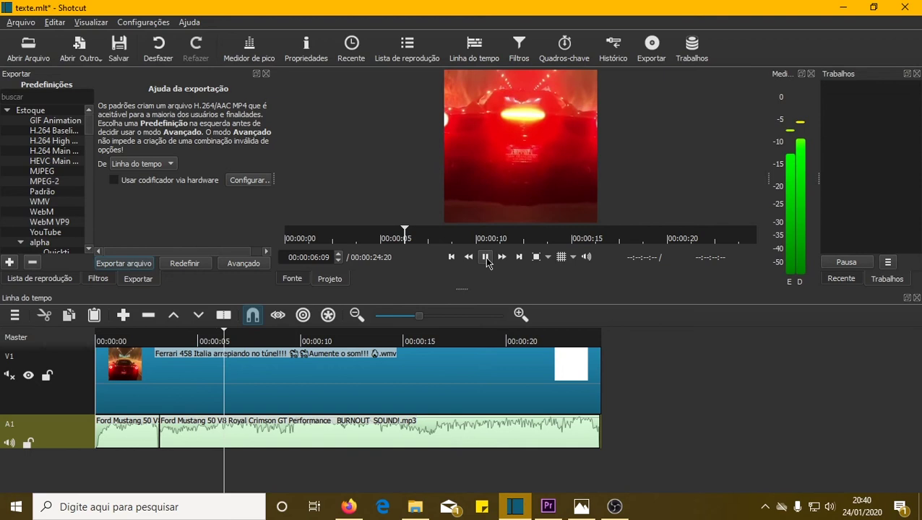
{"action": "left_click", "coordinate": [485, 256]}
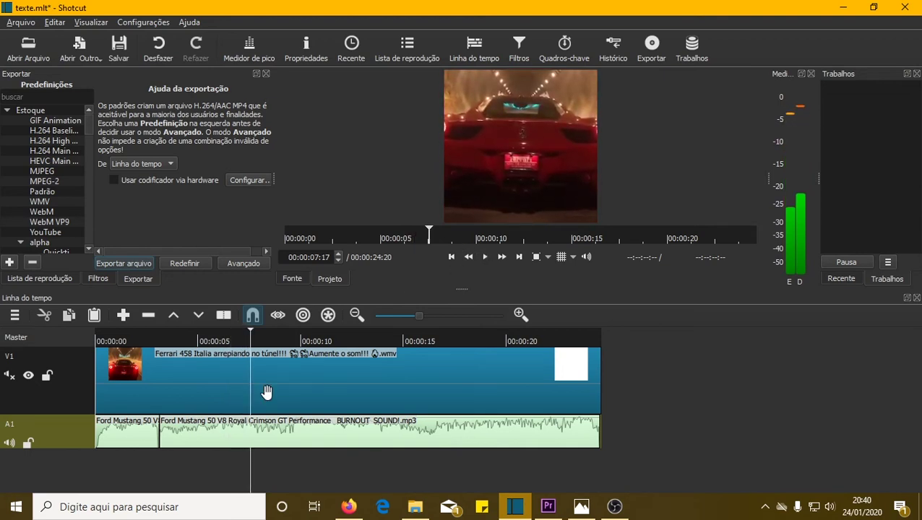
Step: Unmute track V1 for a short playback with both sounds, mute it again and replay the timeline for comparison
{"action": "left_click", "coordinate": [10, 375]}
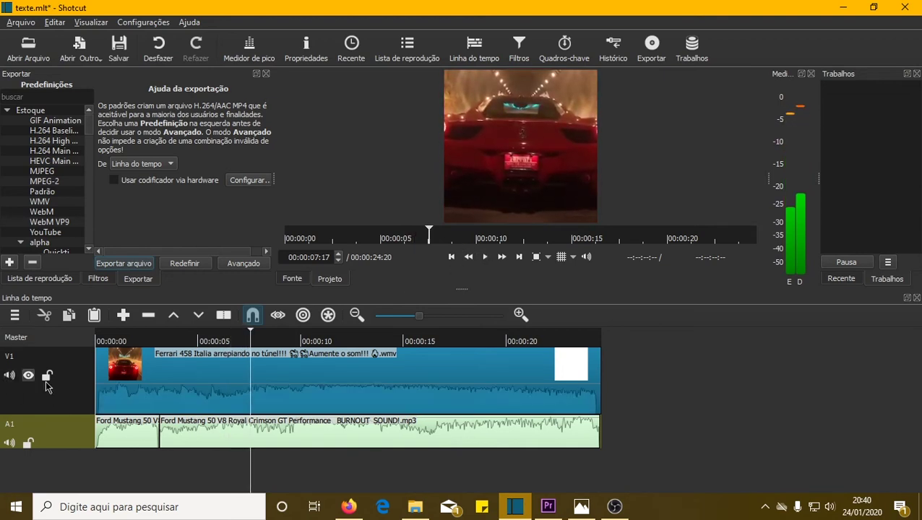
{"action": "left_click", "coordinate": [484, 258]}
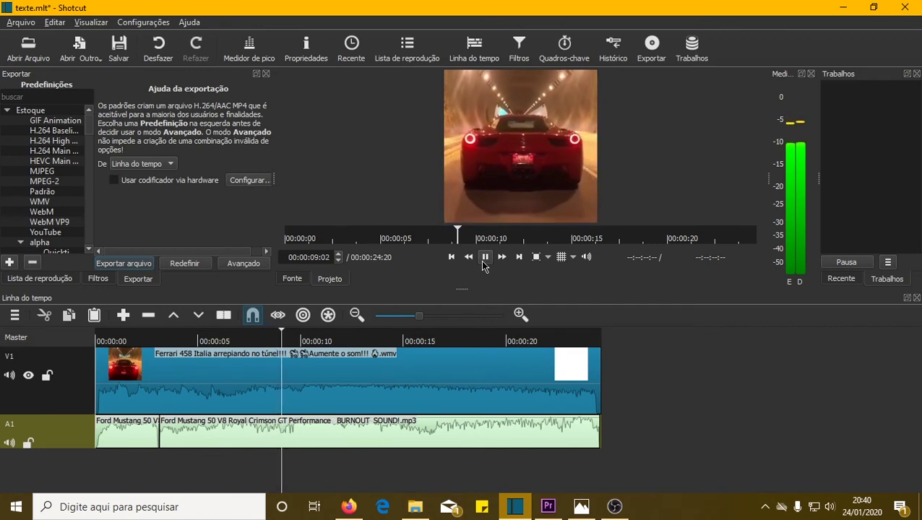
{"action": "left_click", "coordinate": [484, 258]}
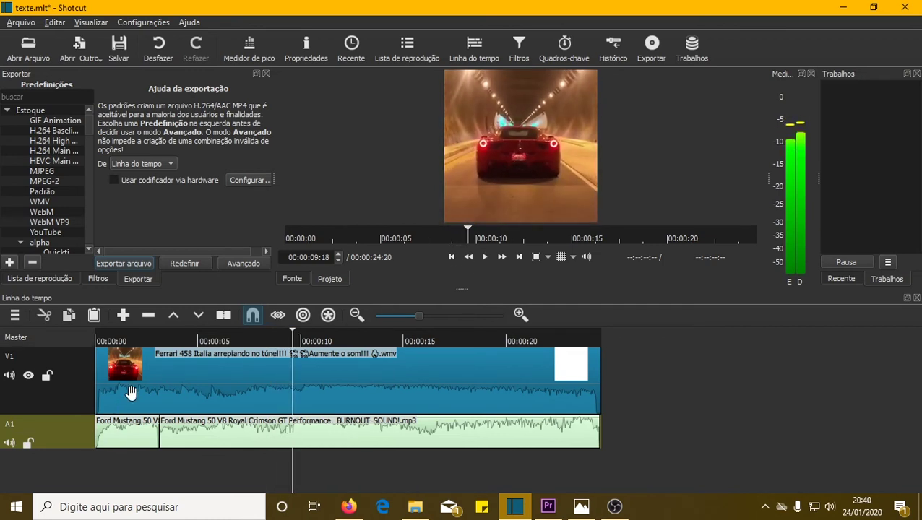
{"action": "left_click", "coordinate": [10, 376]}
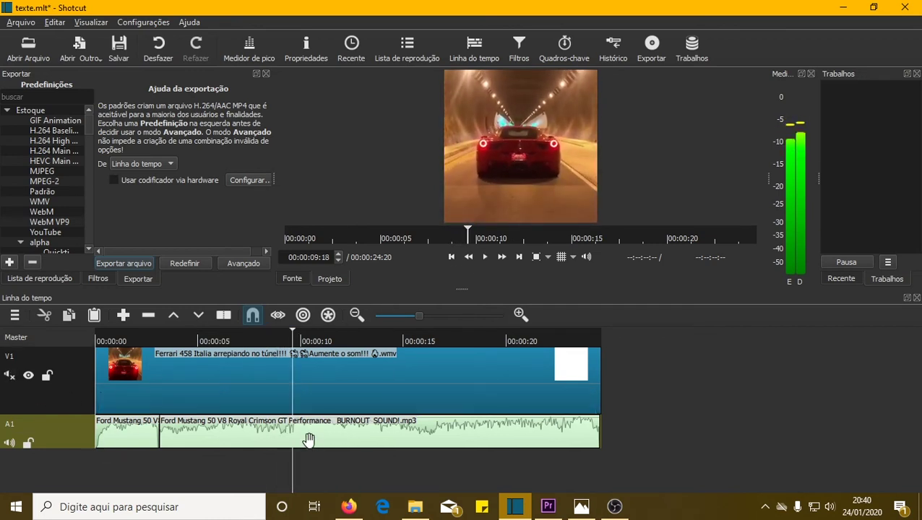
{"action": "left_click", "coordinate": [484, 258]}
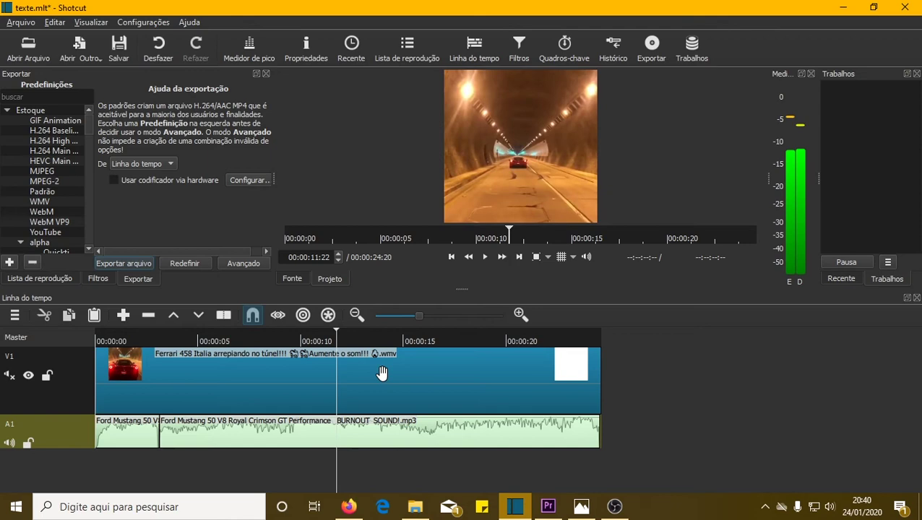
Step: Export the timeline with the YouTube preset as an MP4 named 007 on the desktop, accepting the free-space prompt
{"action": "left_click", "coordinate": [22, 22]}
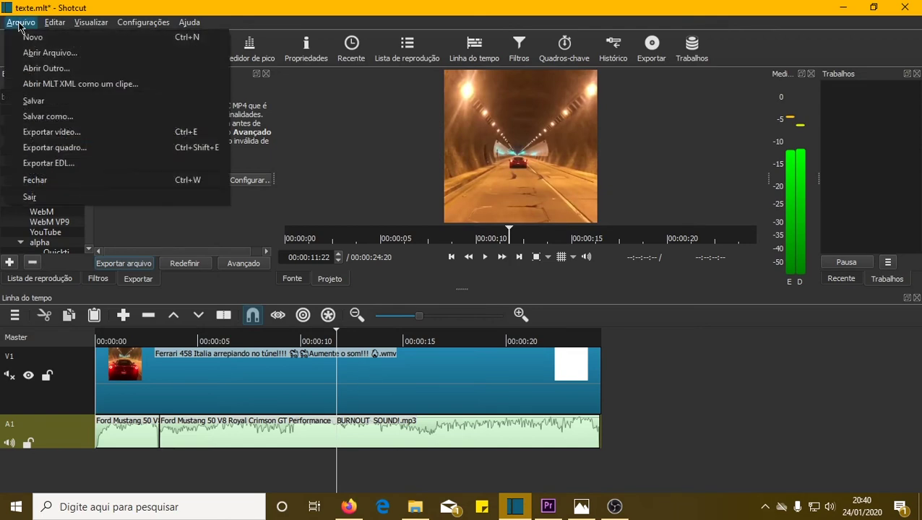
{"action": "left_click", "coordinate": [99, 134]}
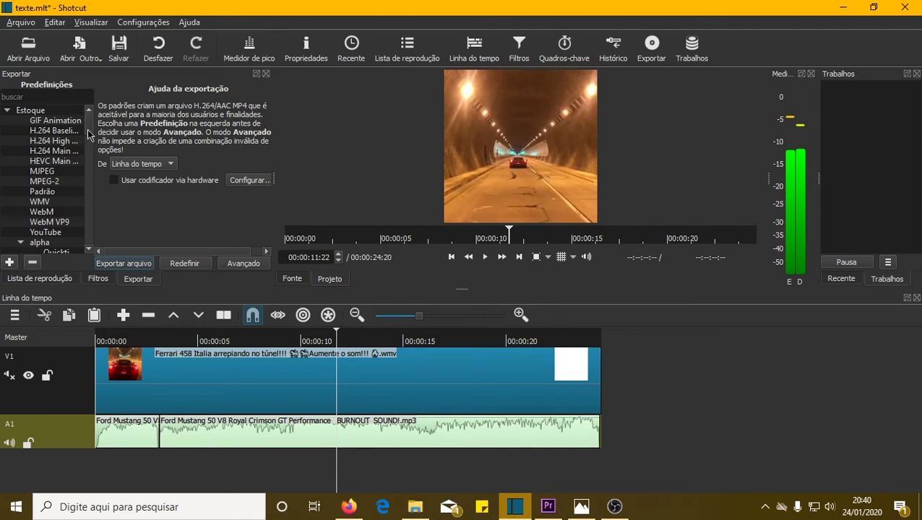
{"action": "scroll", "coordinate": [88, 133], "scroll_direction": "down", "scroll_amount": 2}
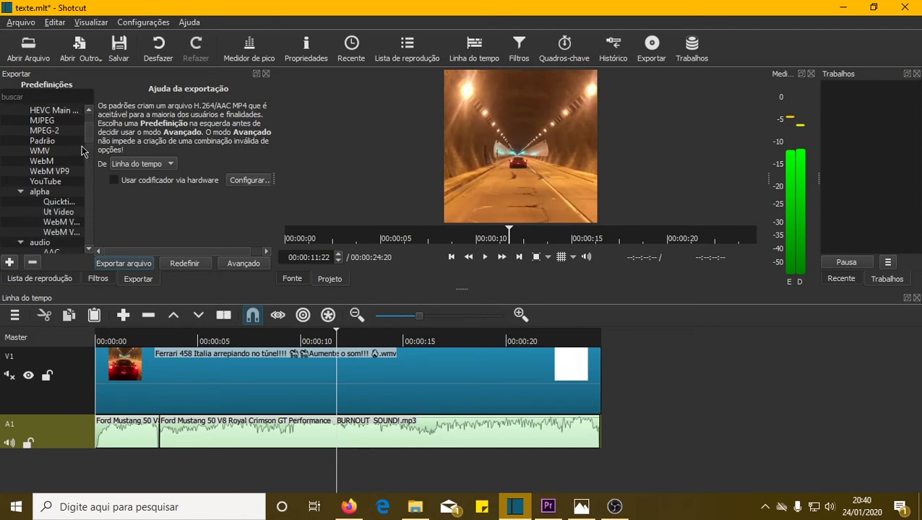
{"action": "left_click", "coordinate": [54, 182]}
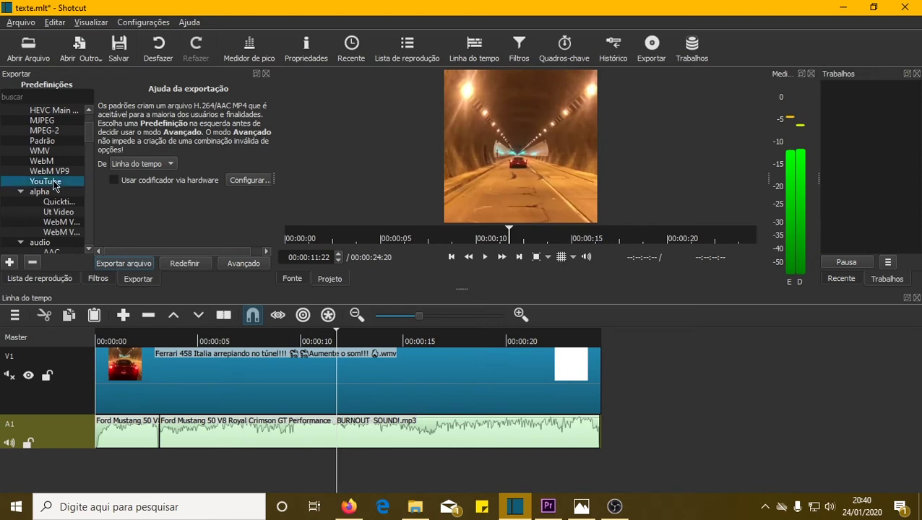
{"action": "left_click", "coordinate": [124, 264]}
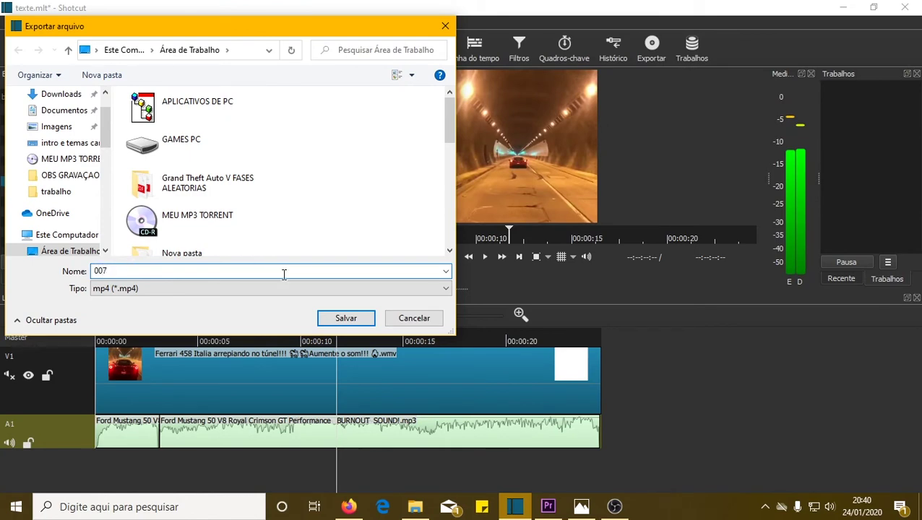
{"action": "left_click", "coordinate": [347, 318]}
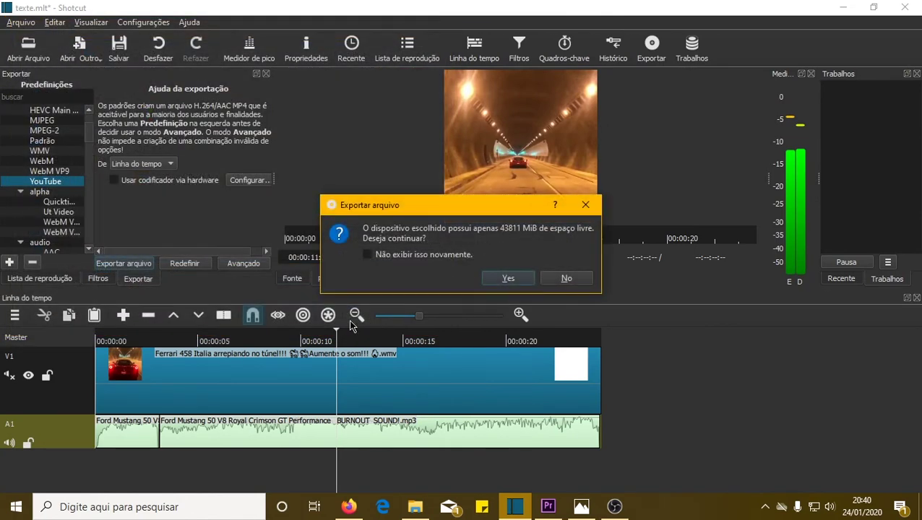
{"action": "left_click", "coordinate": [507, 280]}
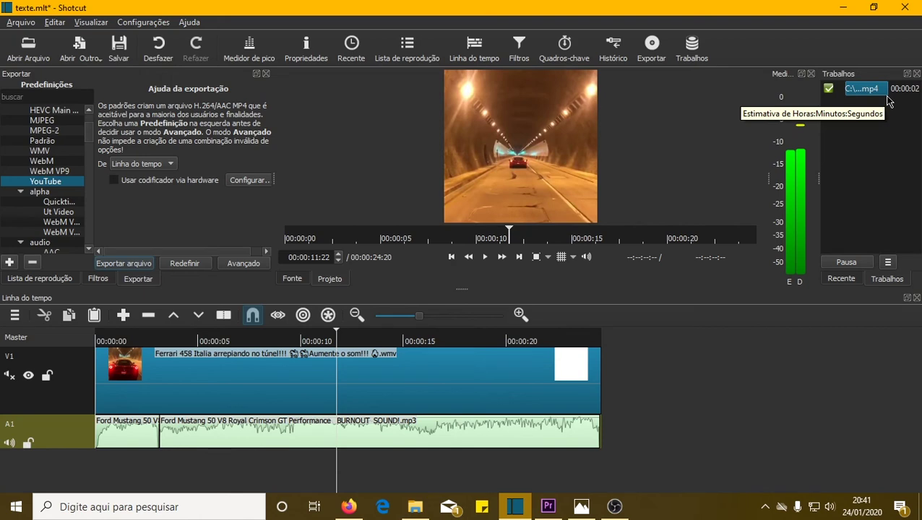
Step: Minimize Shotcut and the Photos editor, and move the exported 007 video to a free spot near the middle of the desktop
{"action": "left_click", "coordinate": [844, 8]}
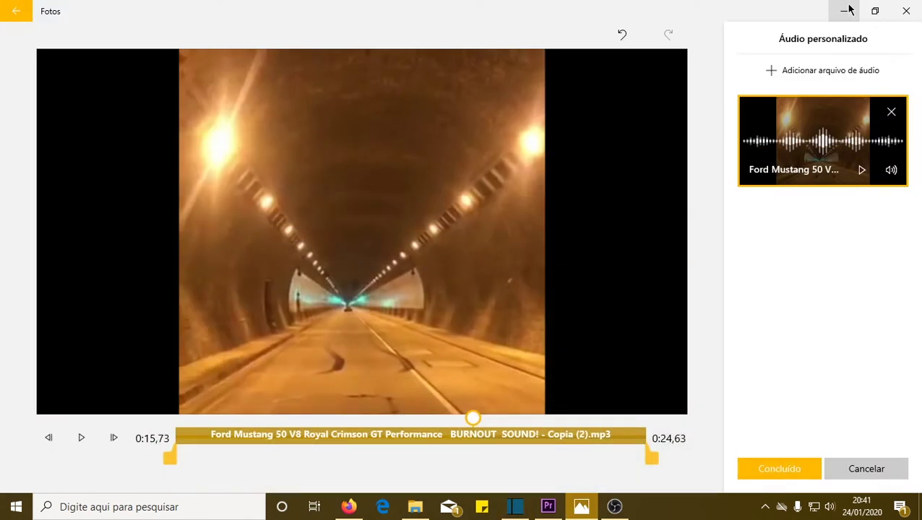
{"action": "left_click", "coordinate": [845, 8]}
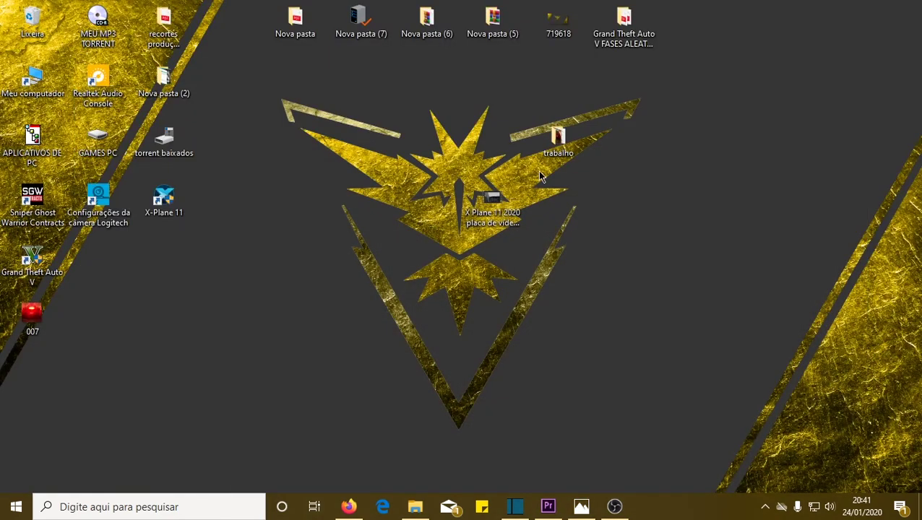
{"action": "left_click_drag", "start_coordinate": [32, 314], "coordinate": [336, 239]}
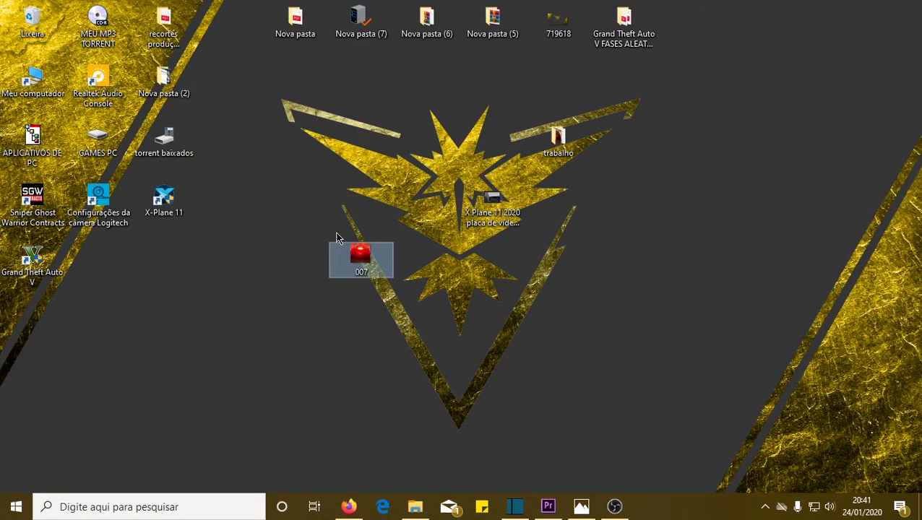
Step: Play the exported 007 video in two short stretches to check its sound, and minimize the player
{"action": "double_click", "coordinate": [361, 253]}
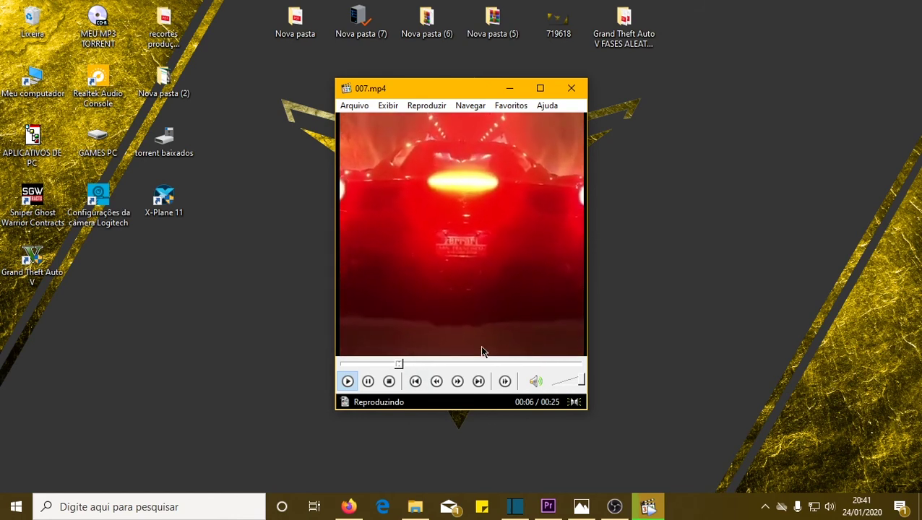
{"action": "left_click", "coordinate": [369, 382]}
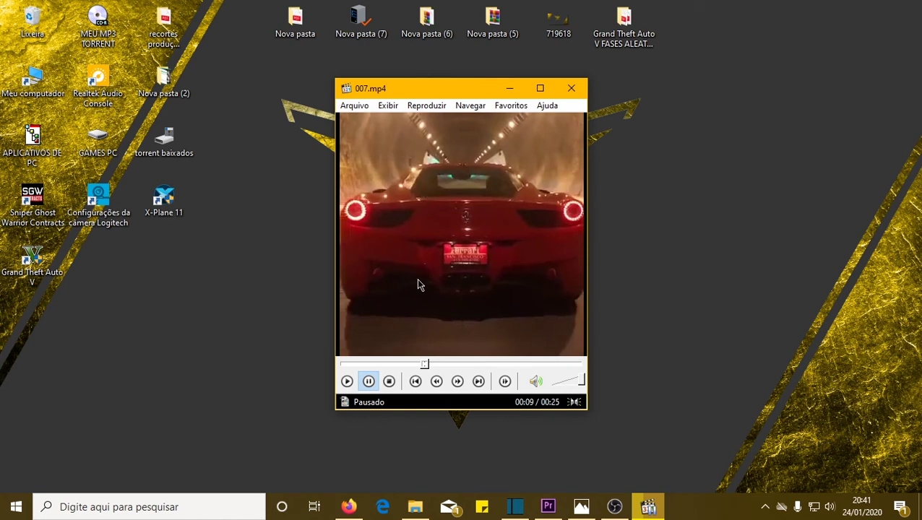
{"action": "left_click", "coordinate": [347, 381]}
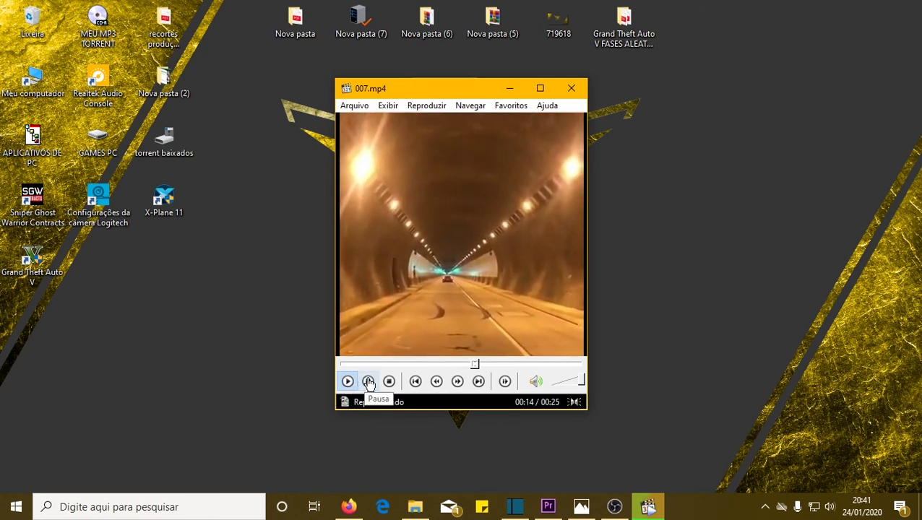
{"action": "left_click", "coordinate": [367, 382]}
{"action": "left_click", "coordinate": [510, 89]}
Step: Play the original Ferrari 458 Italia video from the trabalho folder for comparison, and close the player and the folder
{"action": "double_click", "coordinate": [561, 149]}
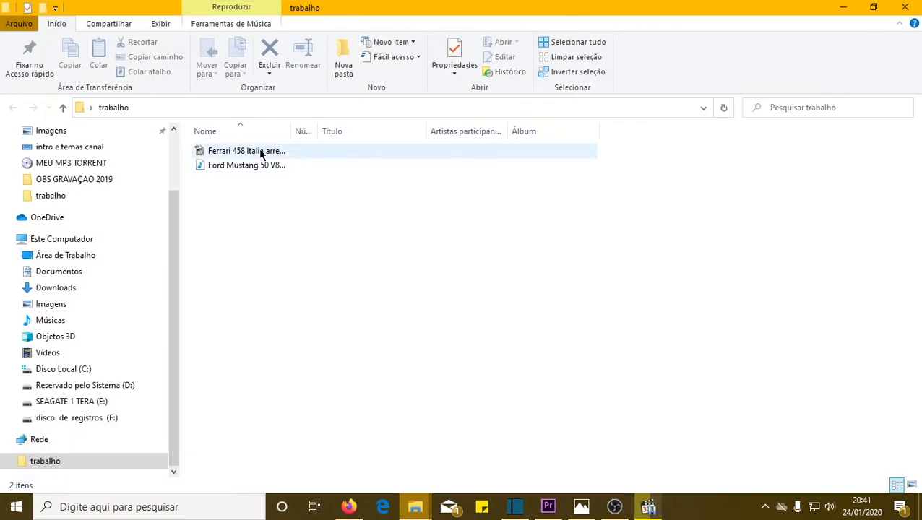
{"action": "double_click", "coordinate": [261, 153]}
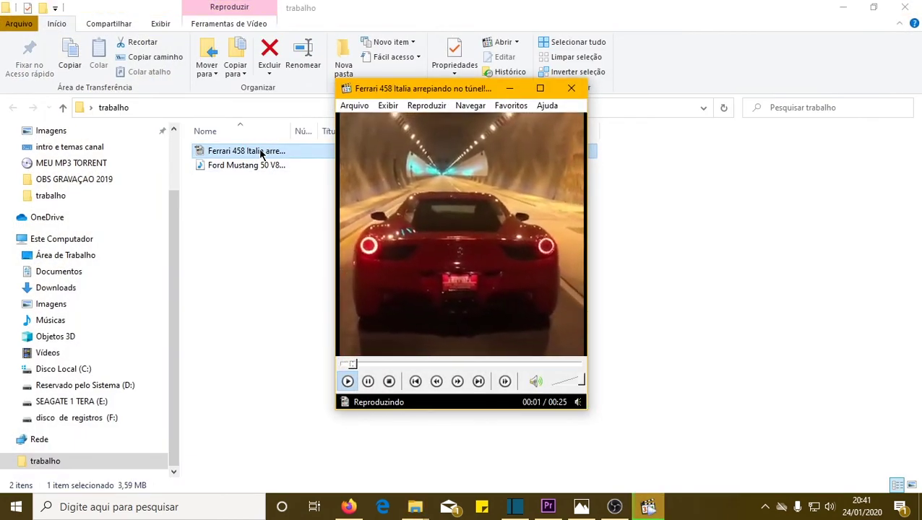
{"action": "left_click", "coordinate": [571, 88]}
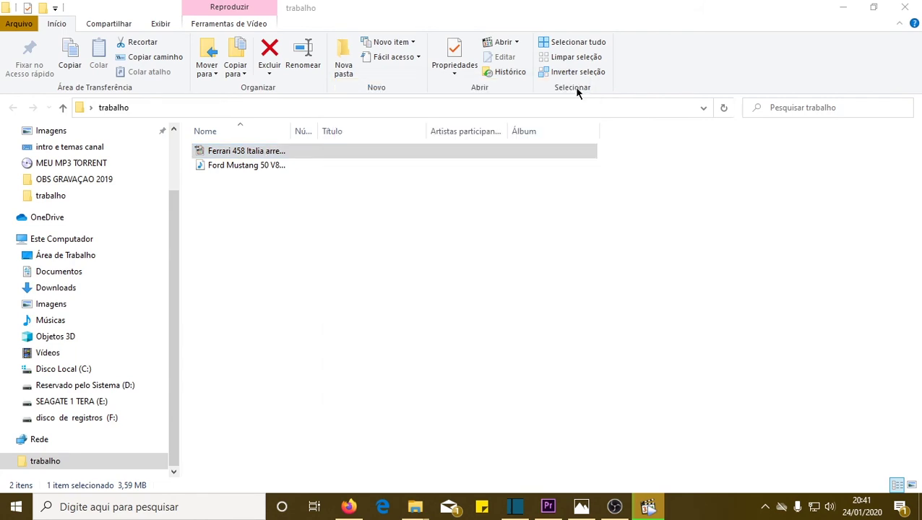
{"action": "left_click", "coordinate": [903, 8]}
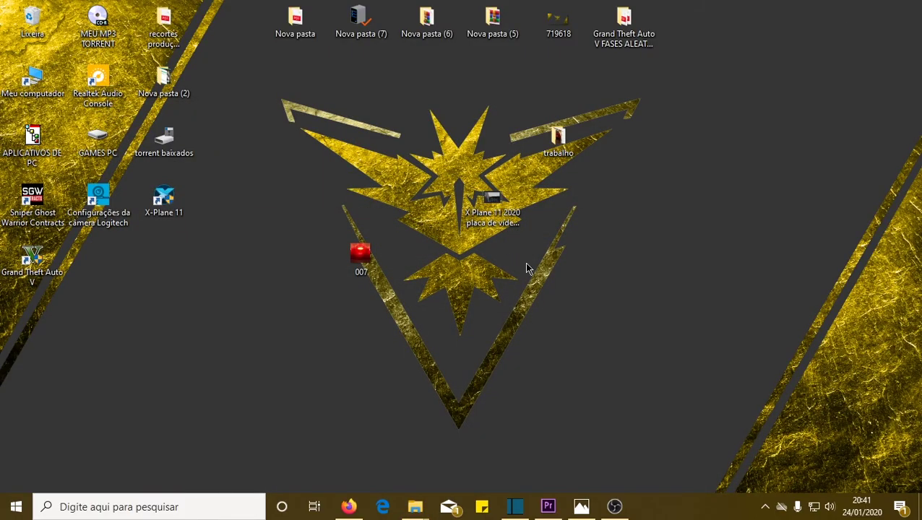
{"action": "left_click", "coordinate": [515, 507]}
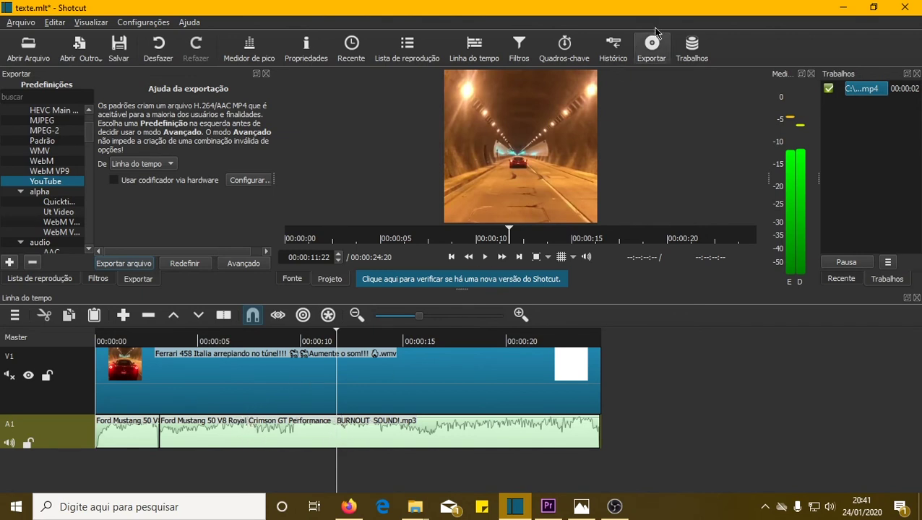
{"action": "left_click", "coordinate": [840, 7]}
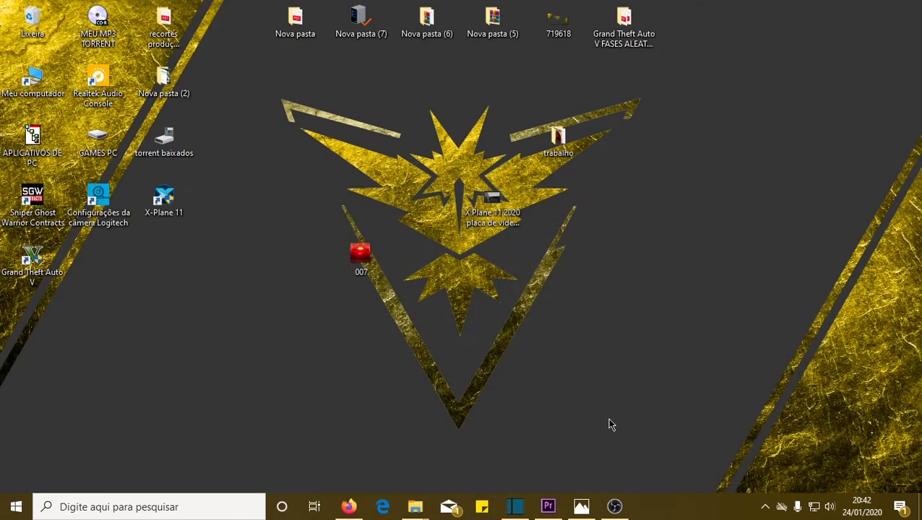
Step: Switch to Adobe Premiere Pro and import the Ferrari 458 Italia video from the trabalho folder on the desktop
{"action": "left_click", "coordinate": [548, 506]}
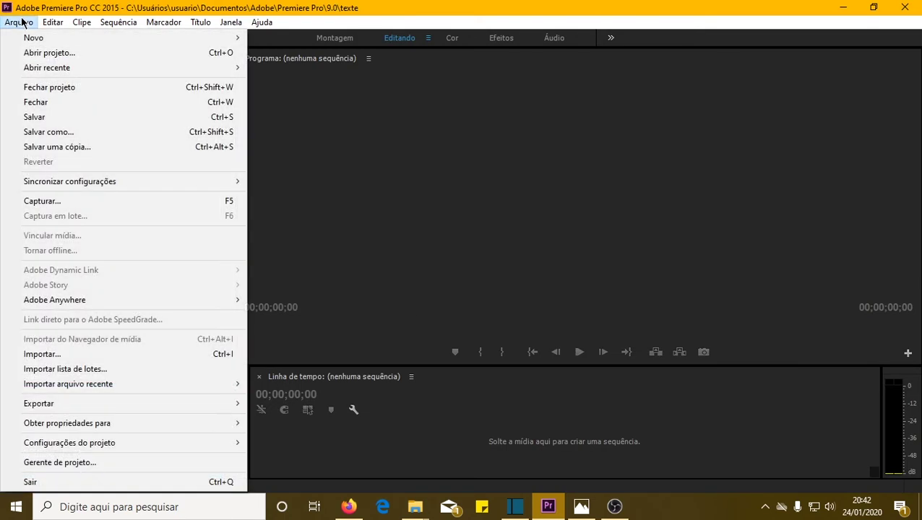
{"action": "left_click", "coordinate": [107, 354]}
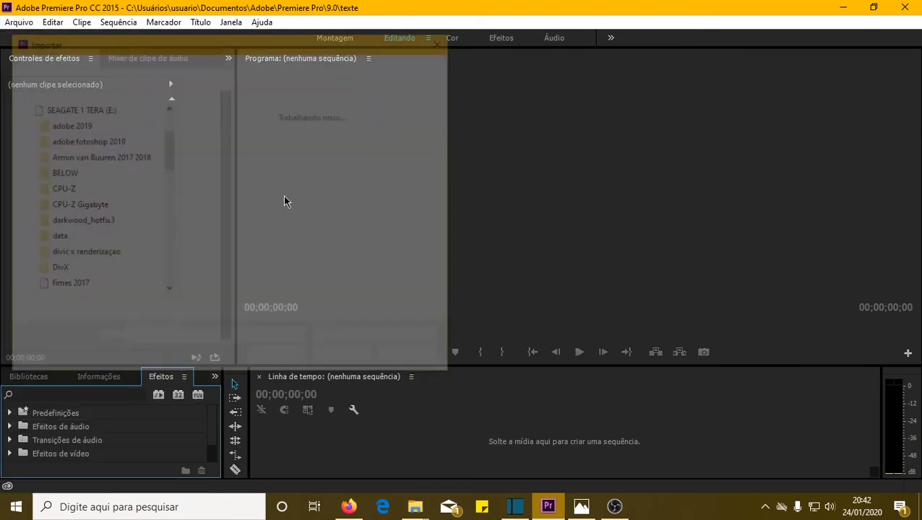
{"action": "left_click_drag", "start_coordinate": [167, 204], "coordinate": [170, 122]}
{"action": "left_click", "coordinate": [100, 134]}
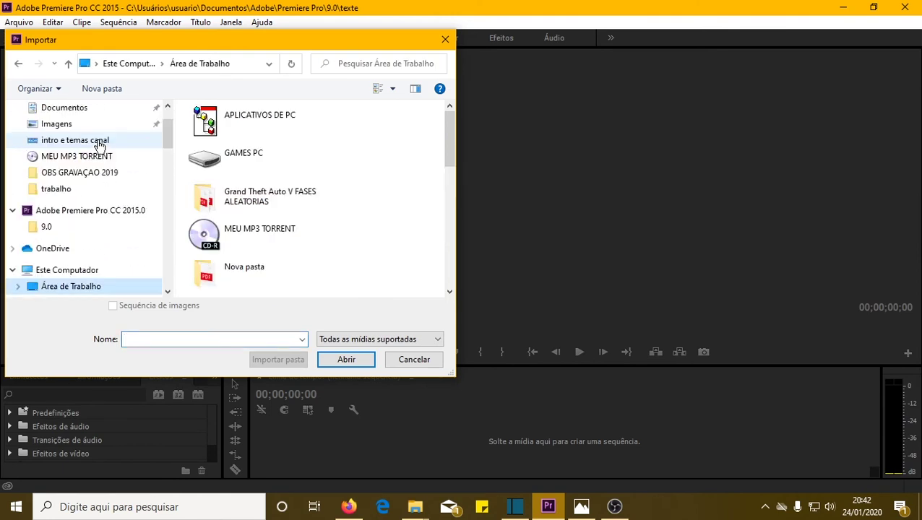
{"action": "left_click_drag", "start_coordinate": [447, 153], "coordinate": [441, 247]}
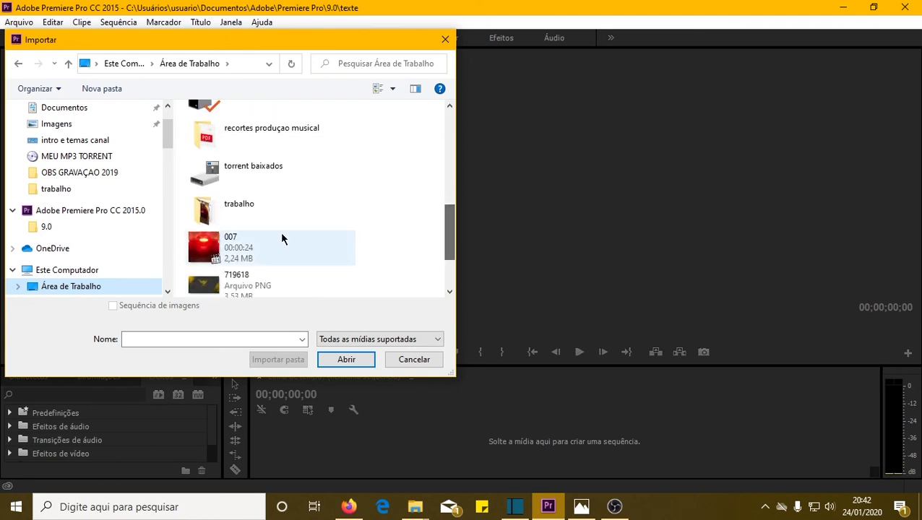
{"action": "double_click", "coordinate": [219, 207]}
{"action": "left_click", "coordinate": [221, 128]}
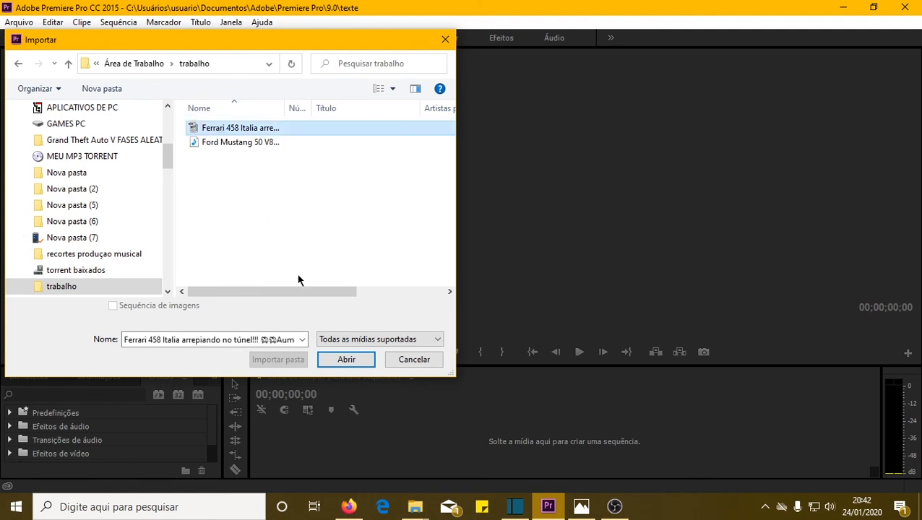
{"action": "left_click", "coordinate": [346, 359]}
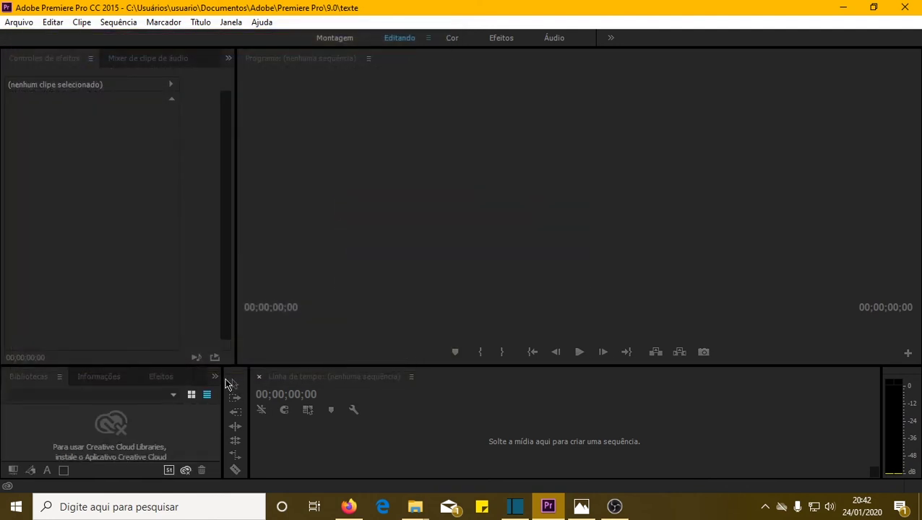
Step: Show the texte project's media, enlarge the lower work area, and create a sequence from the Ferrari 458 Italia clip
{"action": "left_click", "coordinate": [215, 376]}
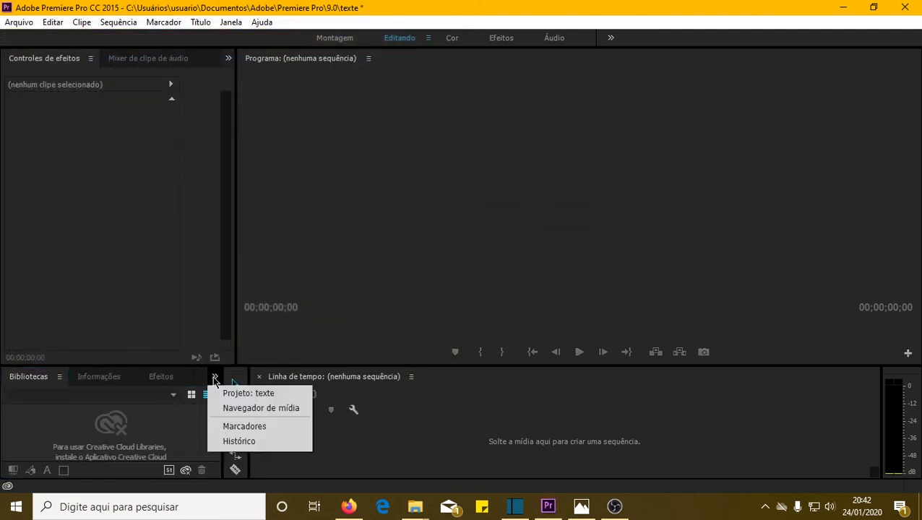
{"action": "left_click", "coordinate": [246, 393]}
{"action": "left_click_drag", "start_coordinate": [275, 364], "coordinate": [286, 208]}
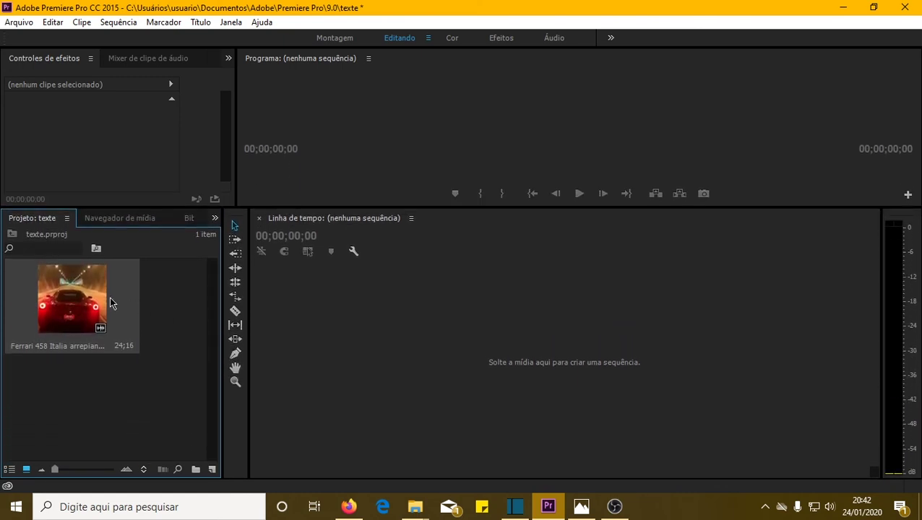
{"action": "left_click_drag", "start_coordinate": [81, 300], "coordinate": [319, 315]}
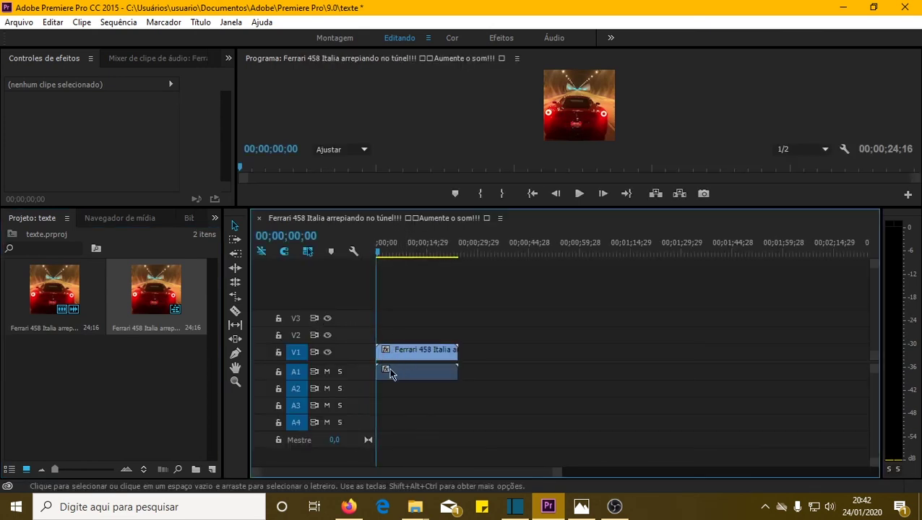
Step: Import the Ford Mustang 50 V8 audio file from the trabalho folder into the project
{"action": "left_click", "coordinate": [18, 24]}
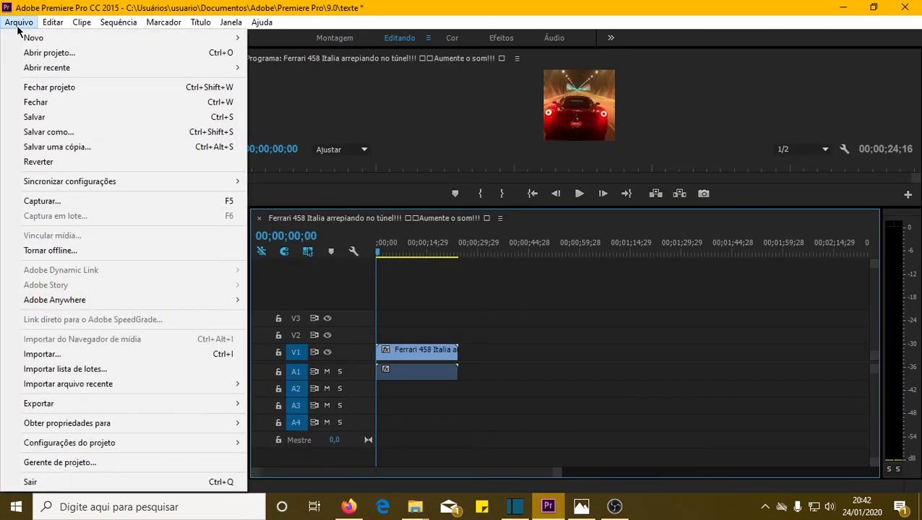
{"action": "left_click", "coordinate": [86, 353]}
{"action": "left_click", "coordinate": [233, 143]}
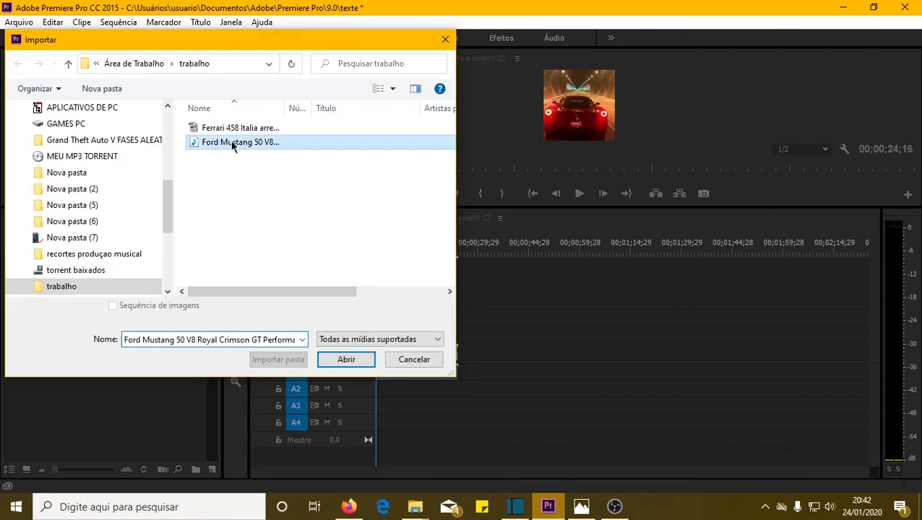
{"action": "left_click", "coordinate": [345, 358]}
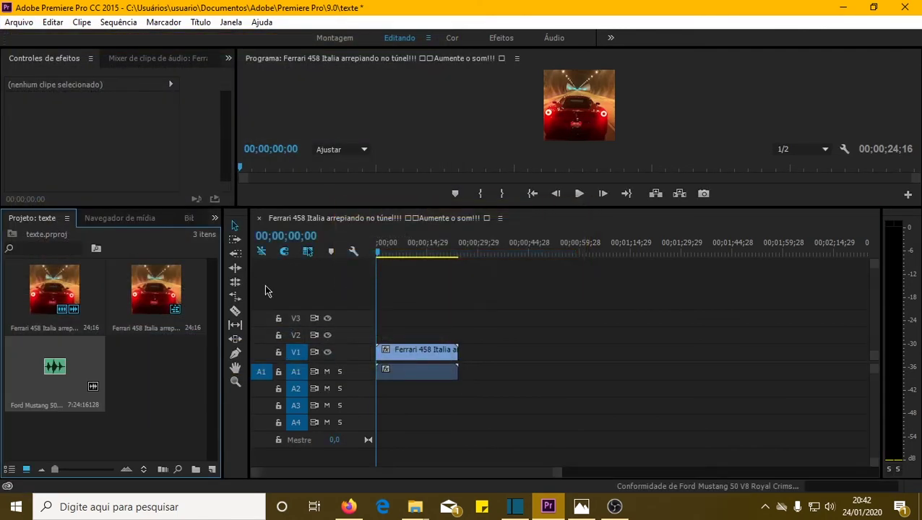
Step: Place the Ford Mustang audio at the start of track A4, and expand tracks A1 and A4 to show their waveforms
{"action": "left_click_drag", "start_coordinate": [47, 365], "coordinate": [377, 421]}
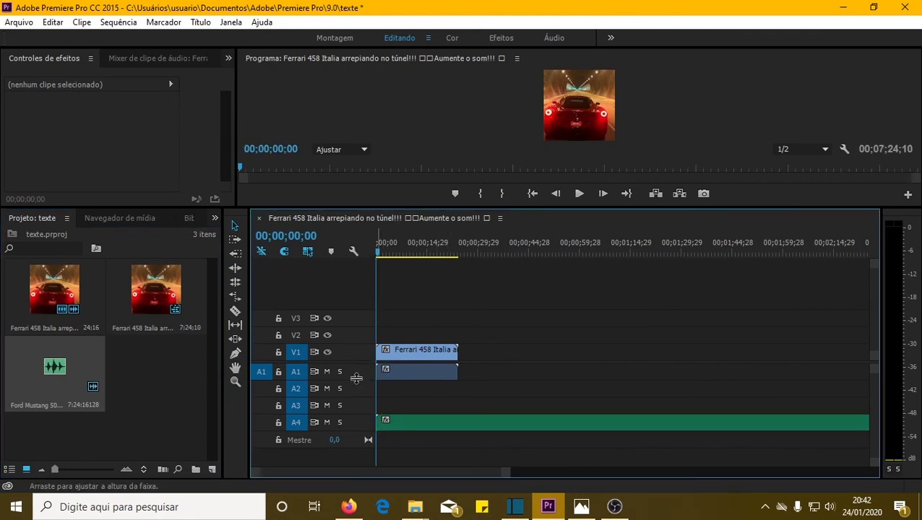
{"action": "left_click_drag", "start_coordinate": [359, 378], "coordinate": [360, 393]}
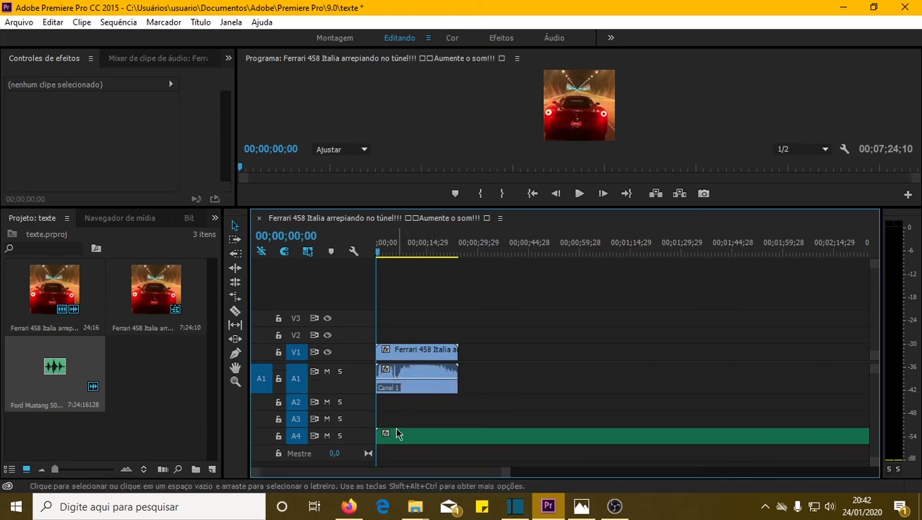
{"action": "double_click", "coordinate": [362, 444]}
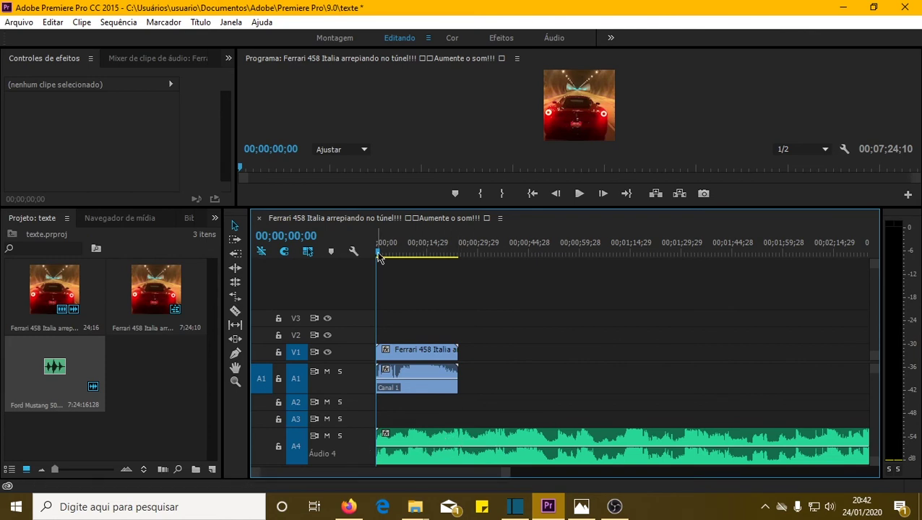
Step: Preview the first seconds of the sequence, and lower the Ferrari clip's own audio volume on track A1 to the minimum
{"action": "left_click", "coordinate": [580, 194]}
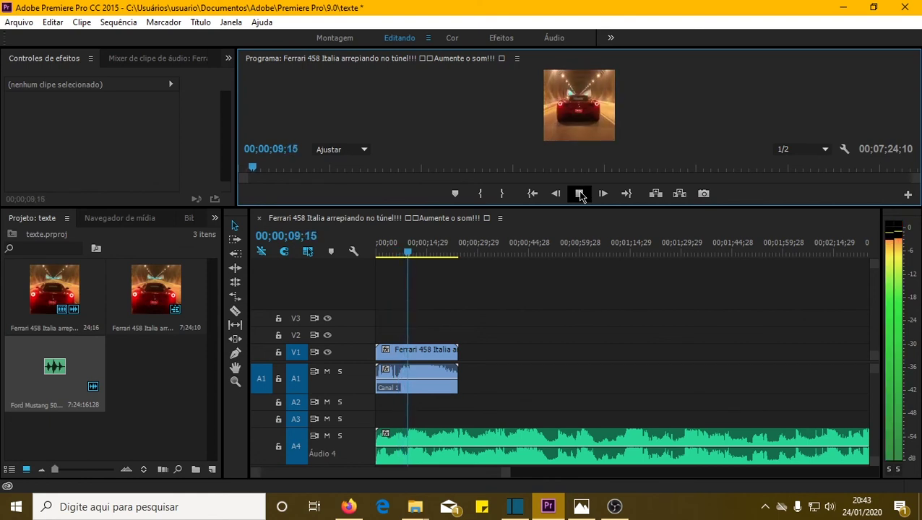
{"action": "left_click", "coordinate": [580, 194]}
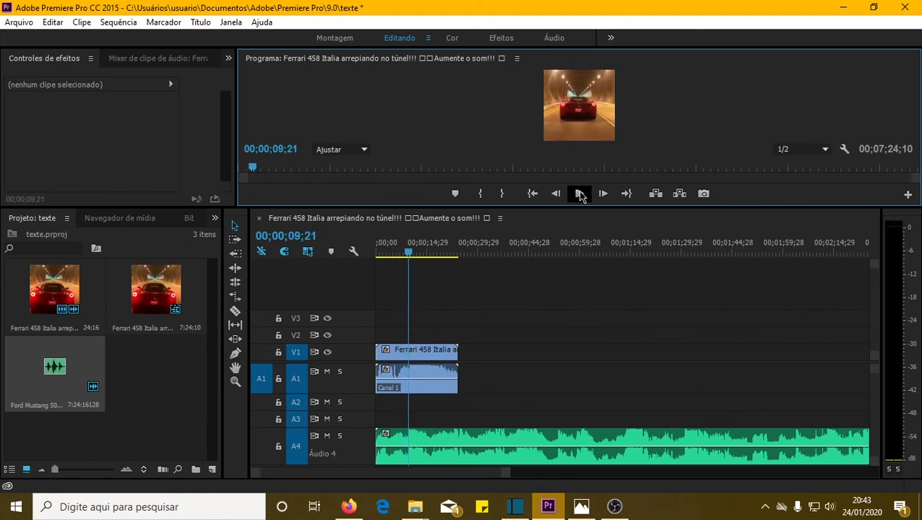
{"action": "left_click", "coordinate": [422, 385]}
{"action": "left_click_drag", "start_coordinate": [423, 385], "coordinate": [422, 403]}
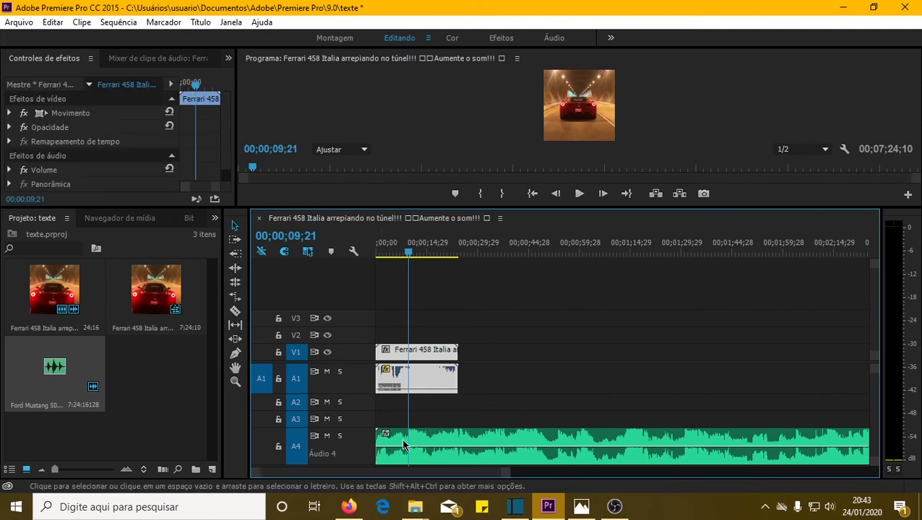
Step: Play the sequence again from the start to check the sound with the A1 audio turned down
{"action": "key", "text": "Home"}
{"action": "left_click", "coordinate": [577, 195]}
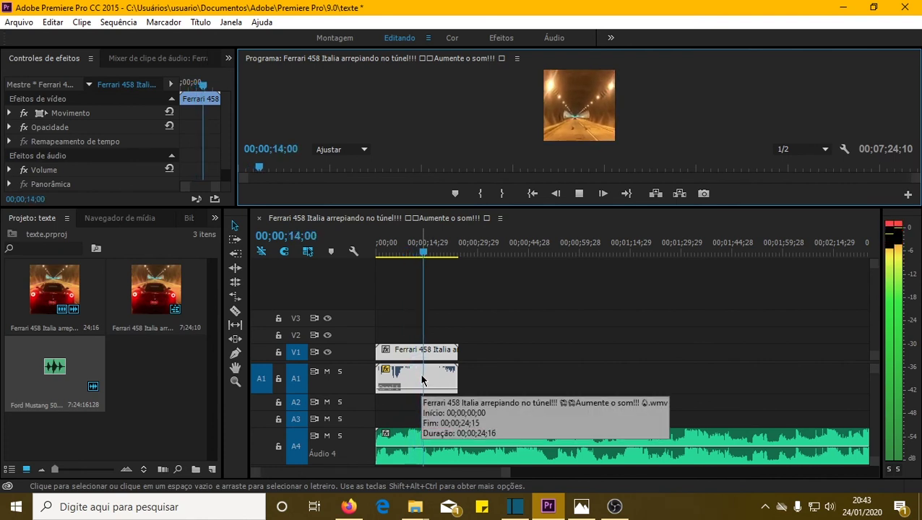
{"action": "left_click", "coordinate": [578, 193]}
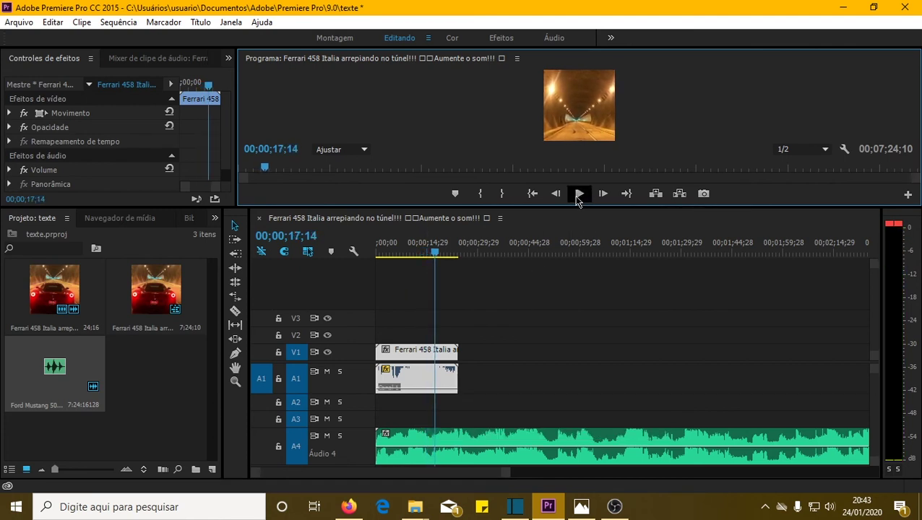
Step: Split the Ford Mustang audio on A4 at the end of the Ferrari clip and delete the excess part
{"action": "left_click", "coordinate": [234, 310]}
{"action": "left_click", "coordinate": [463, 436]}
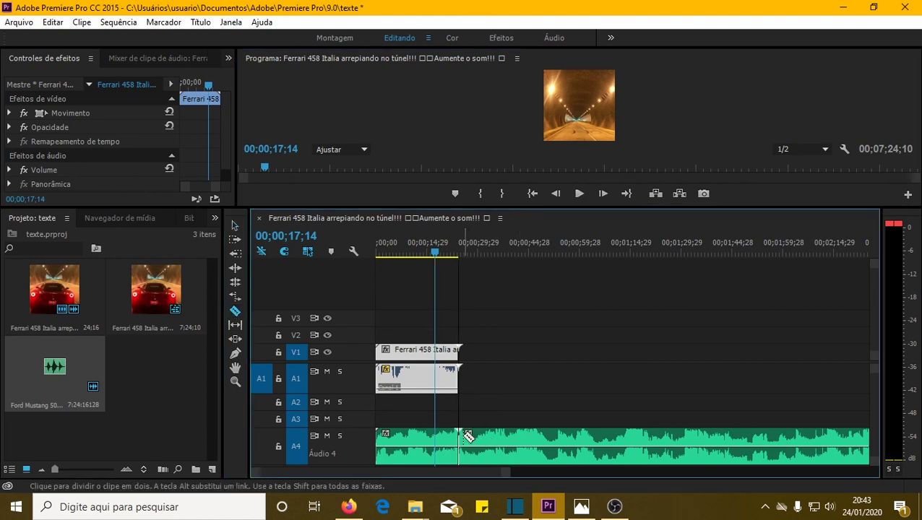
{"action": "left_click", "coordinate": [235, 226]}
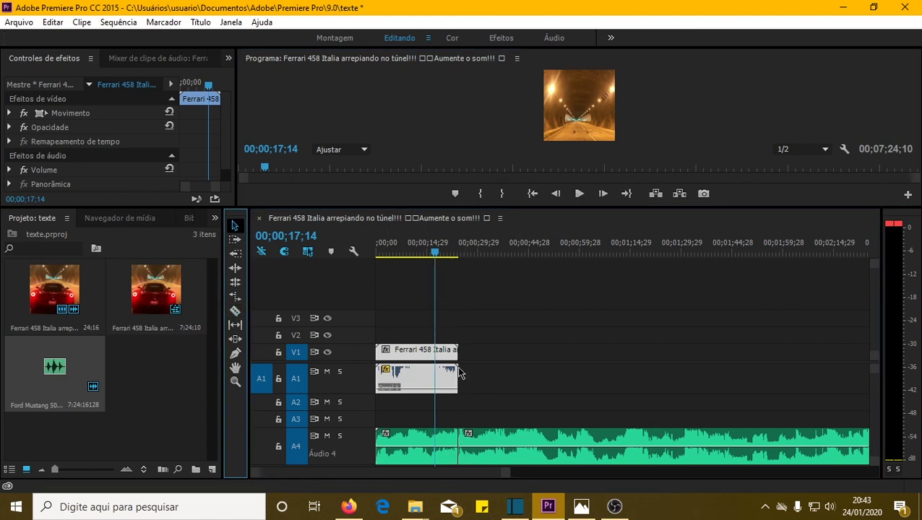
{"action": "left_click", "coordinate": [539, 439]}
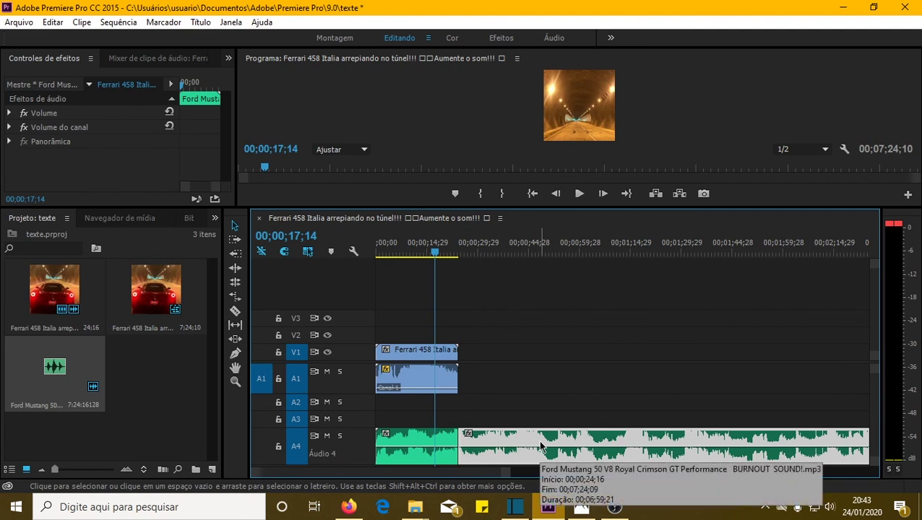
{"action": "key", "text": "Delete"}
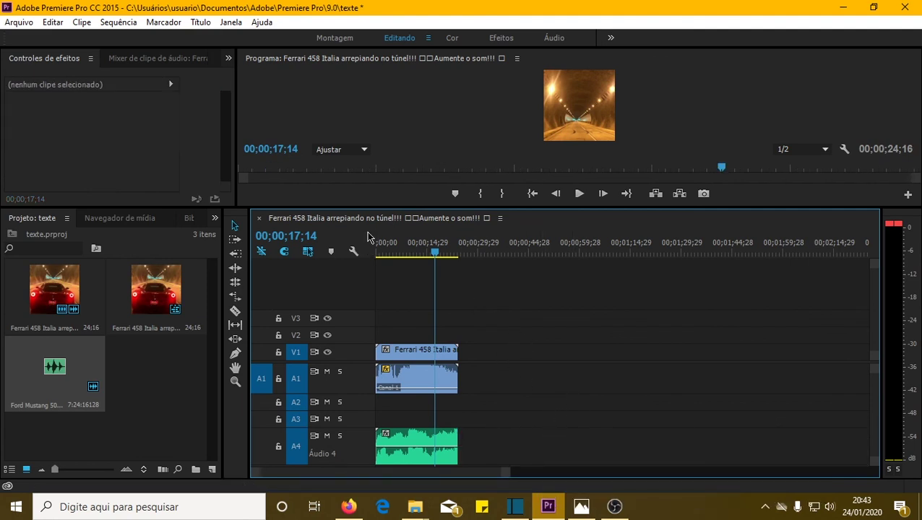
Step: Export the sequence as H.264 media with the VALOR 25 preset
{"action": "left_click", "coordinate": [13, 24]}
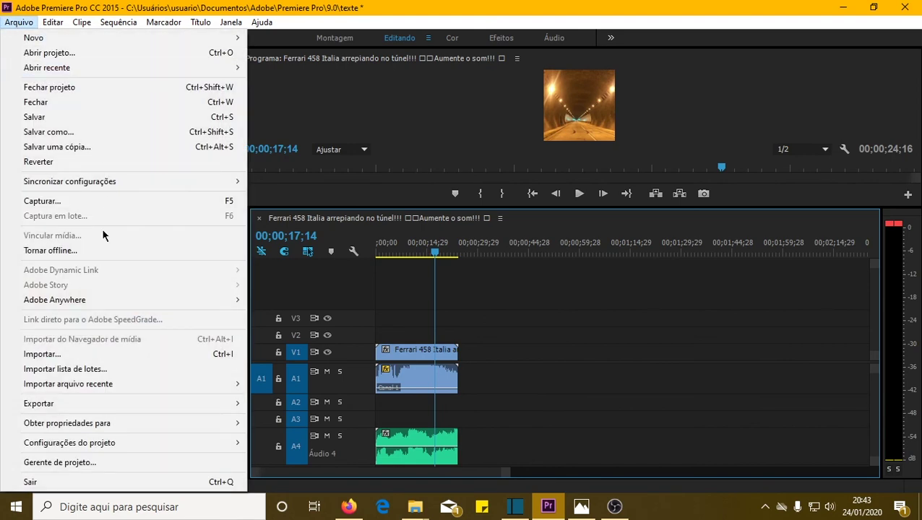
{"action": "mouse_move", "coordinate": [115, 406]}
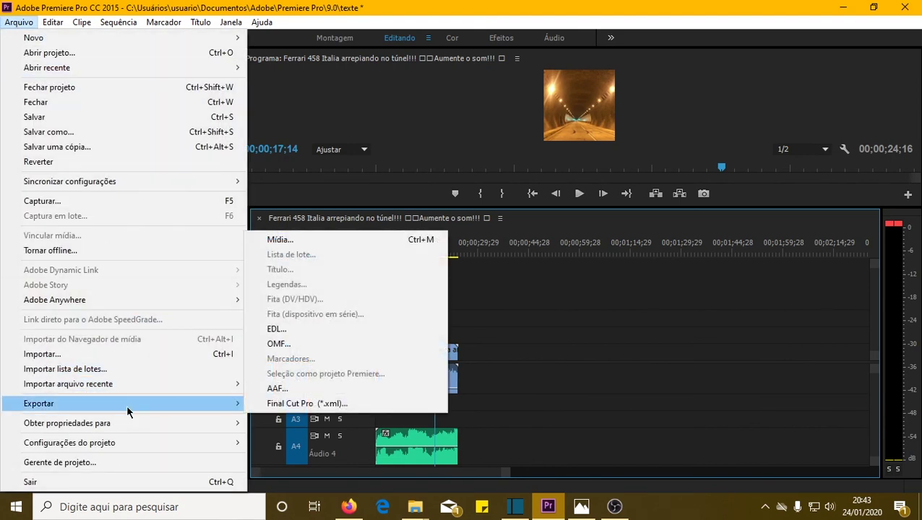
{"action": "left_click", "coordinate": [312, 239]}
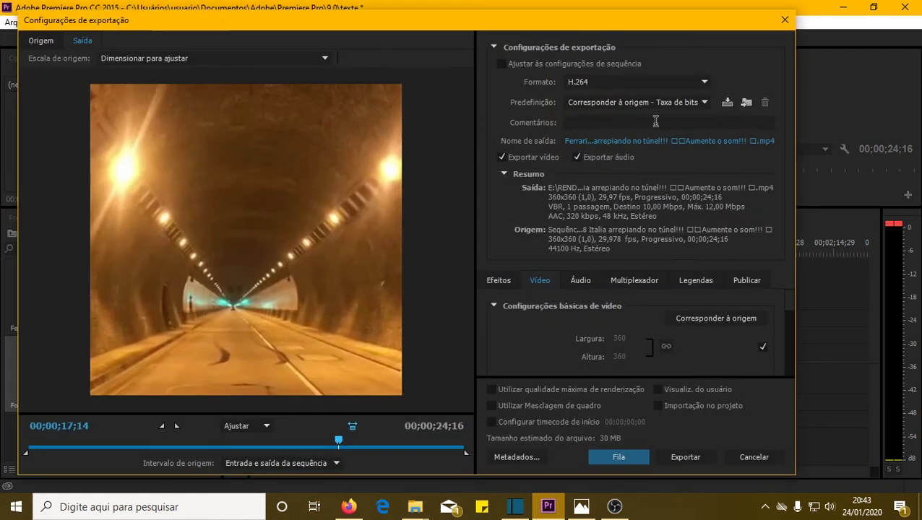
{"action": "left_click", "coordinate": [700, 102]}
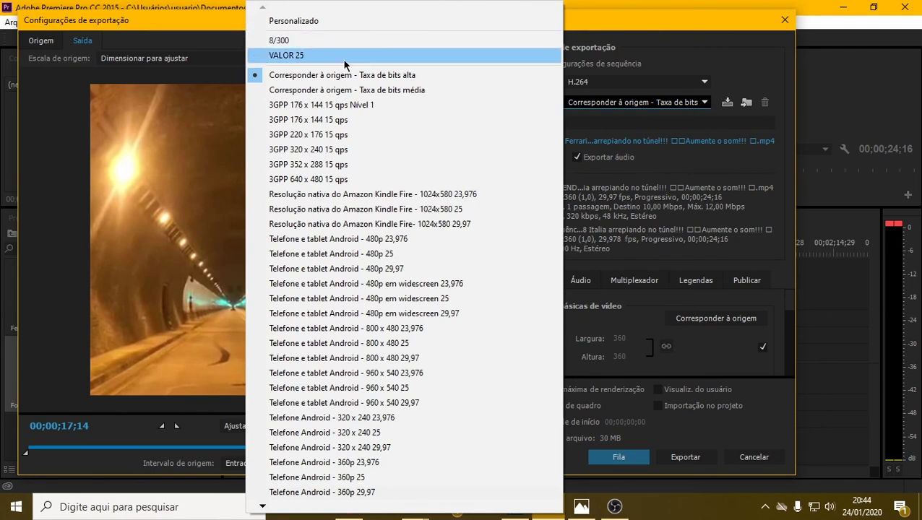
{"action": "left_click", "coordinate": [278, 56]}
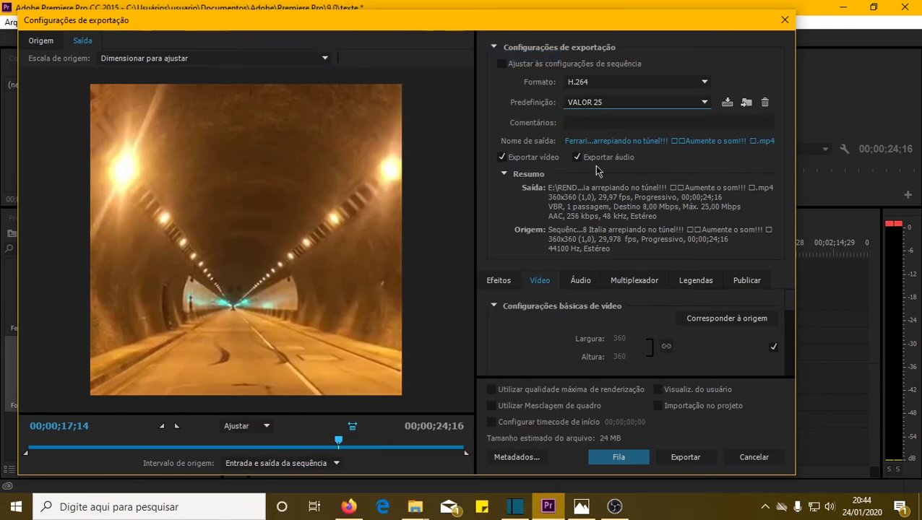
{"action": "left_click", "coordinate": [694, 462]}
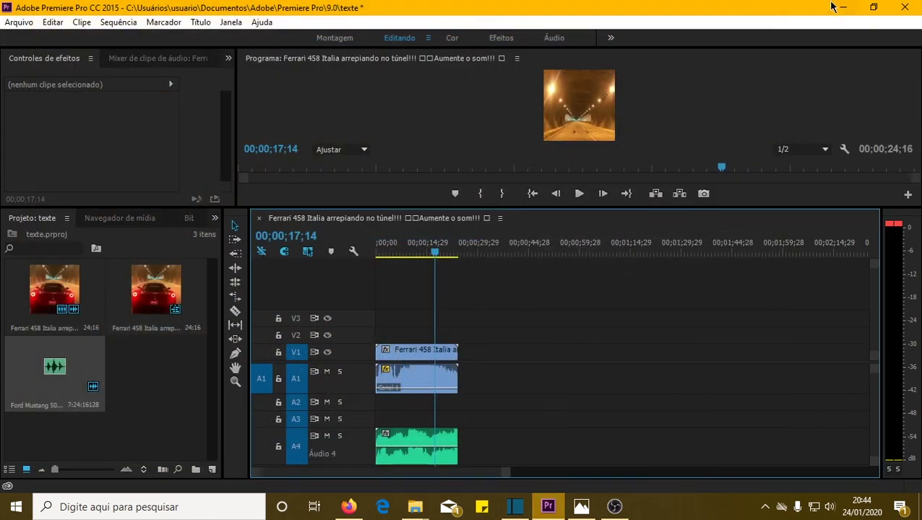
Step: Minimize Premiere Pro and open the RENDERIZAÇAO ADOBE PREMIERE folder on the SEAGATE 1 TERA (E:) drive
{"action": "left_click", "coordinate": [831, 7]}
{"action": "double_click", "coordinate": [36, 85]}
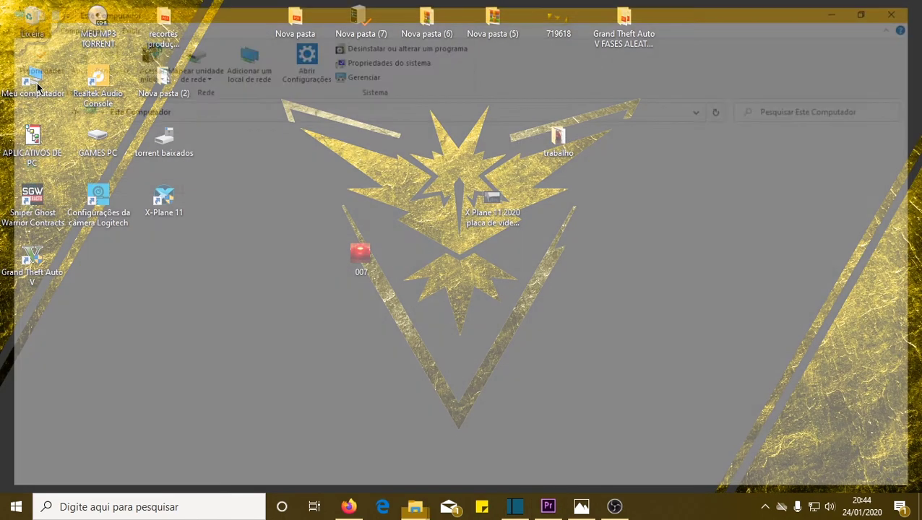
{"action": "double_click", "coordinate": [296, 242]}
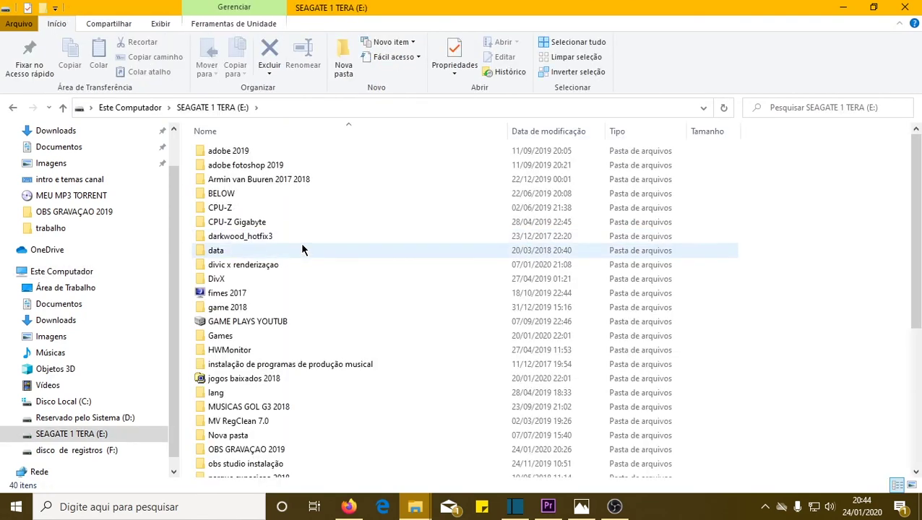
{"action": "scroll", "coordinate": [302, 249], "scroll_direction": "down", "scroll_amount": 3}
{"action": "left_click", "coordinate": [325, 402]}
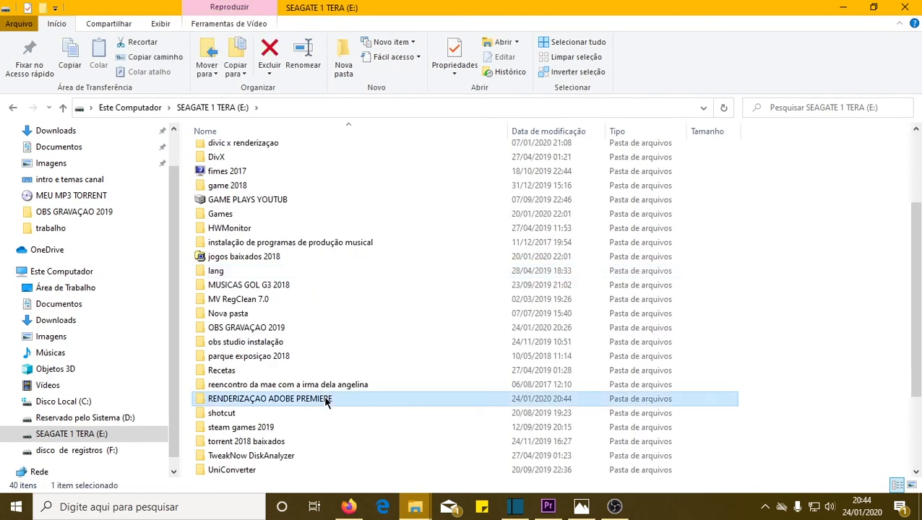
{"action": "double_click", "coordinate": [325, 402]}
Step: Play the exported Ferrari 458 Italia video to check its new sound, moving the player aside, and pause it
{"action": "double_click", "coordinate": [447, 180]}
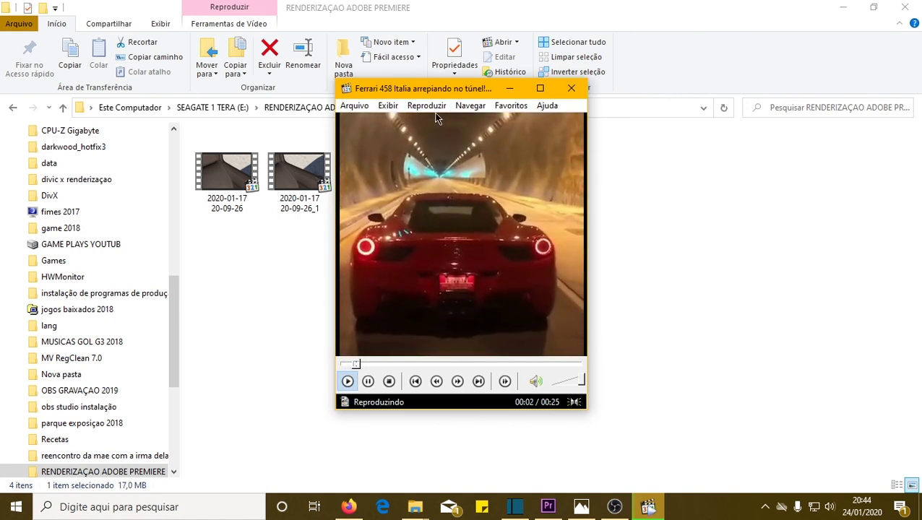
{"action": "left_click_drag", "start_coordinate": [435, 91], "coordinate": [315, 99]}
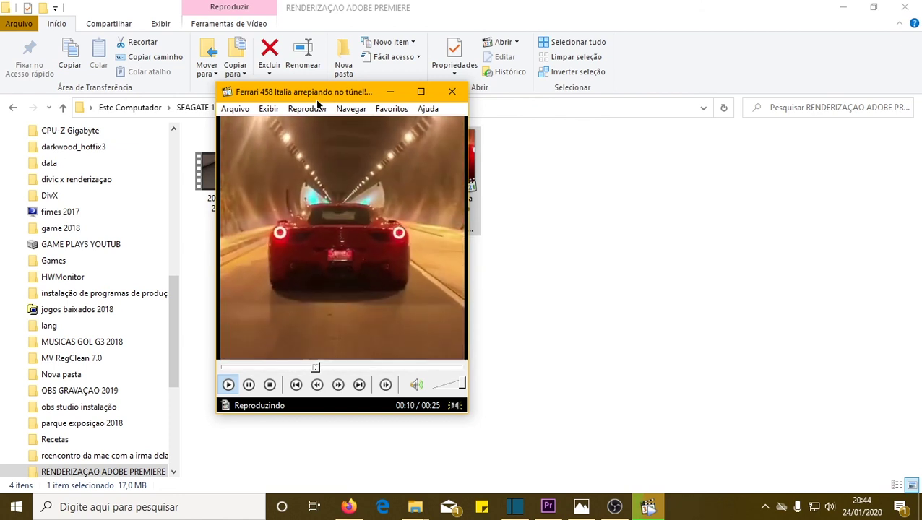
{"action": "left_click", "coordinate": [249, 385]}
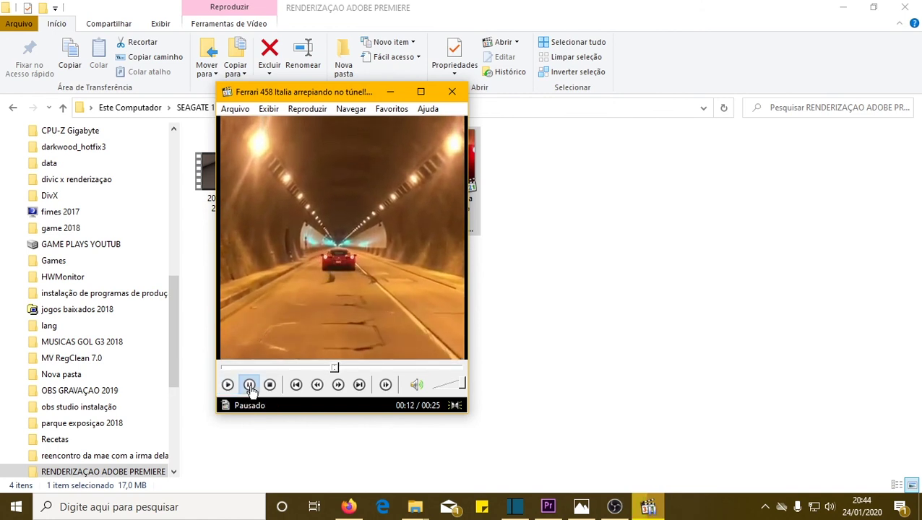
Step: Minimize the video player and the export folder, and switch to Shotcut
{"action": "left_click", "coordinate": [390, 92]}
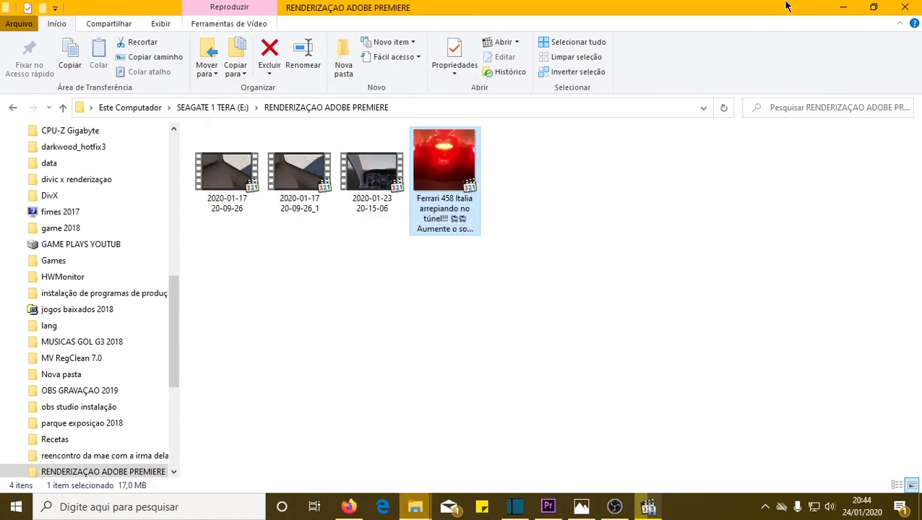
{"action": "left_click", "coordinate": [842, 6]}
{"action": "left_click", "coordinate": [515, 506]}
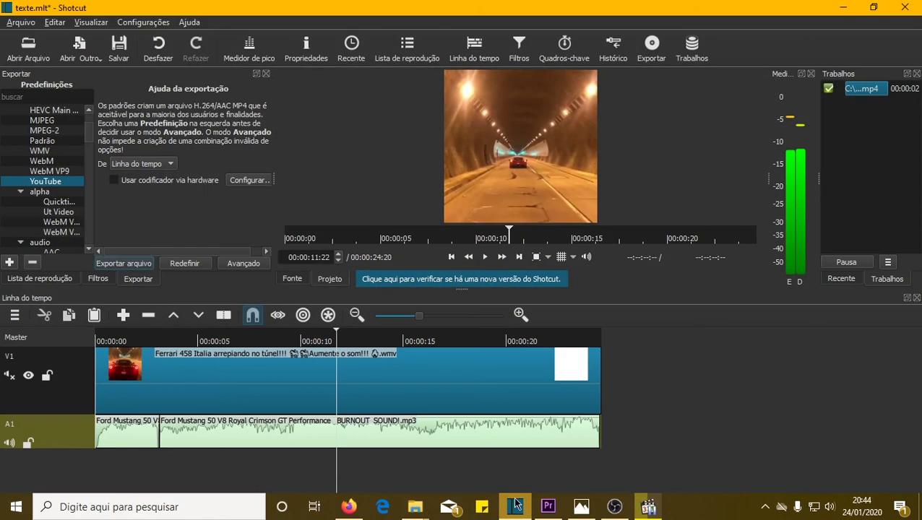